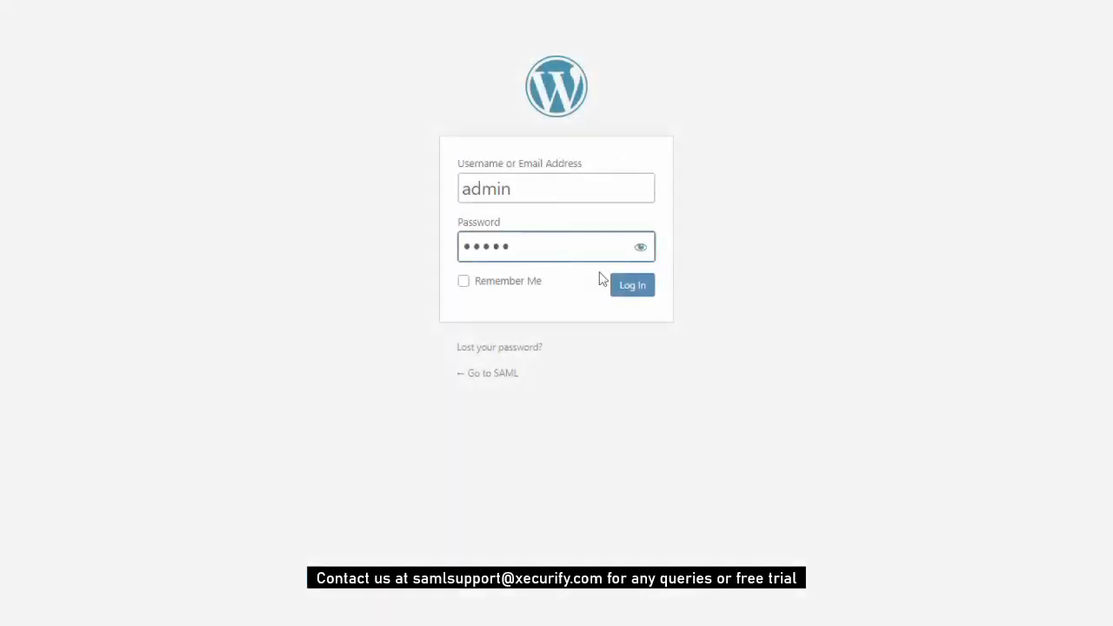
# Log in as the administrator and view the Paid Memberships Pro membership levels
pyautogui.click(646, 288)
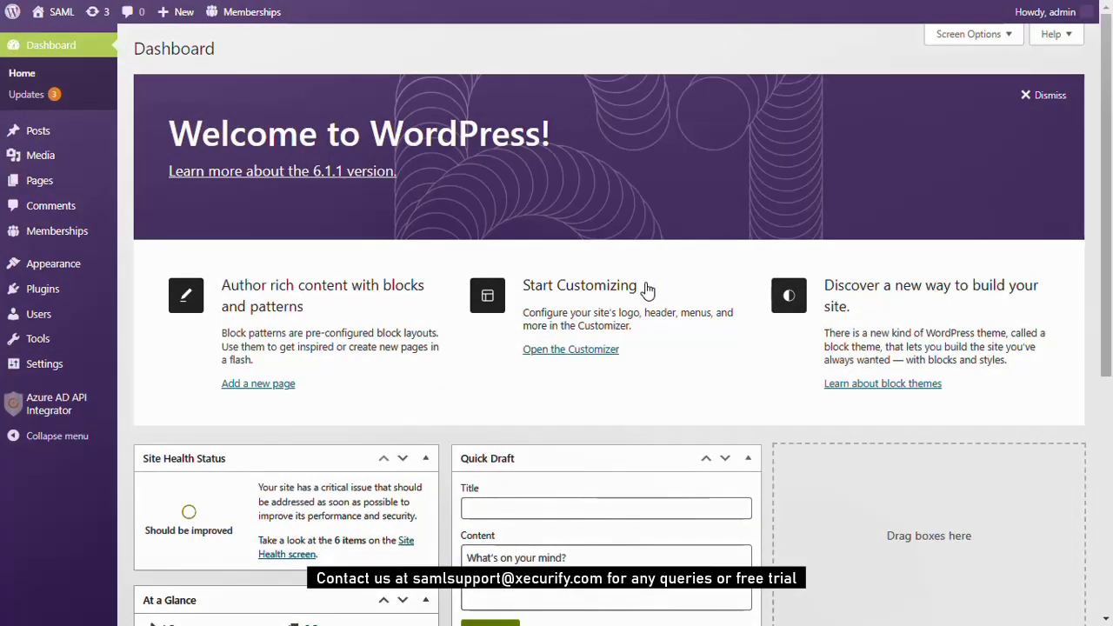
pyautogui.click(54, 243)
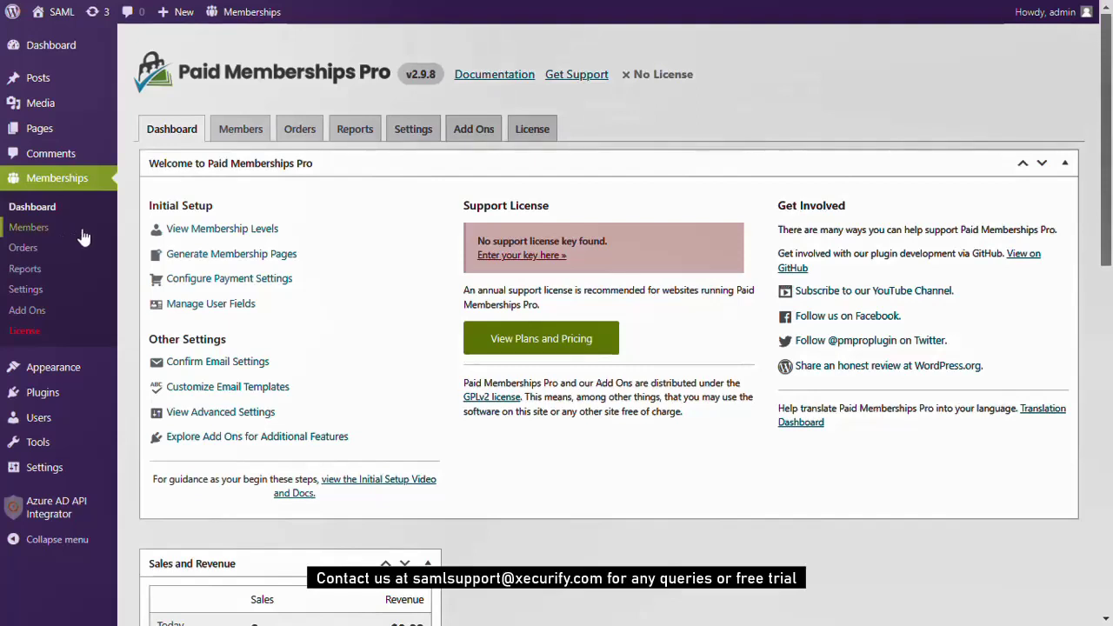
pyautogui.click(225, 230)
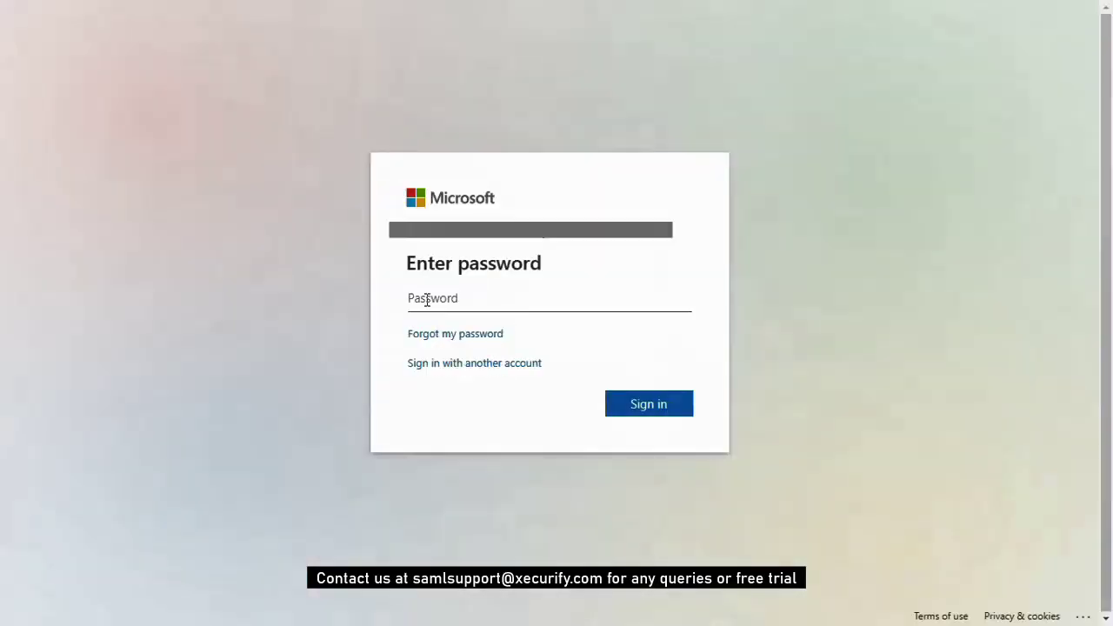
# Enter the account password and sign in to the Microsoft account
pyautogui.write('********')
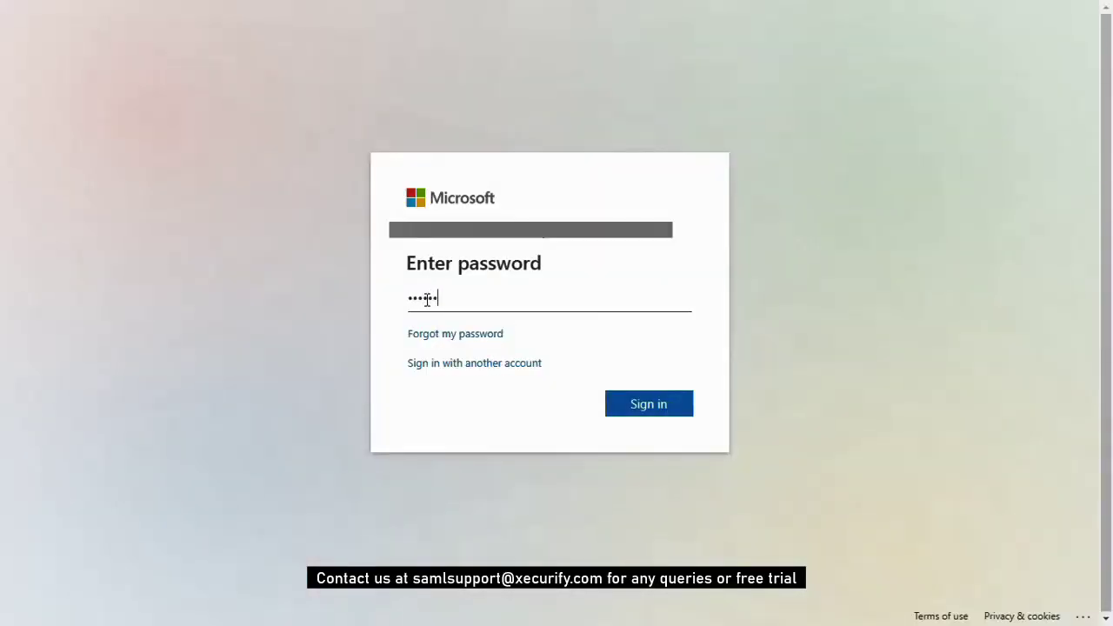
pyautogui.click(617, 405)
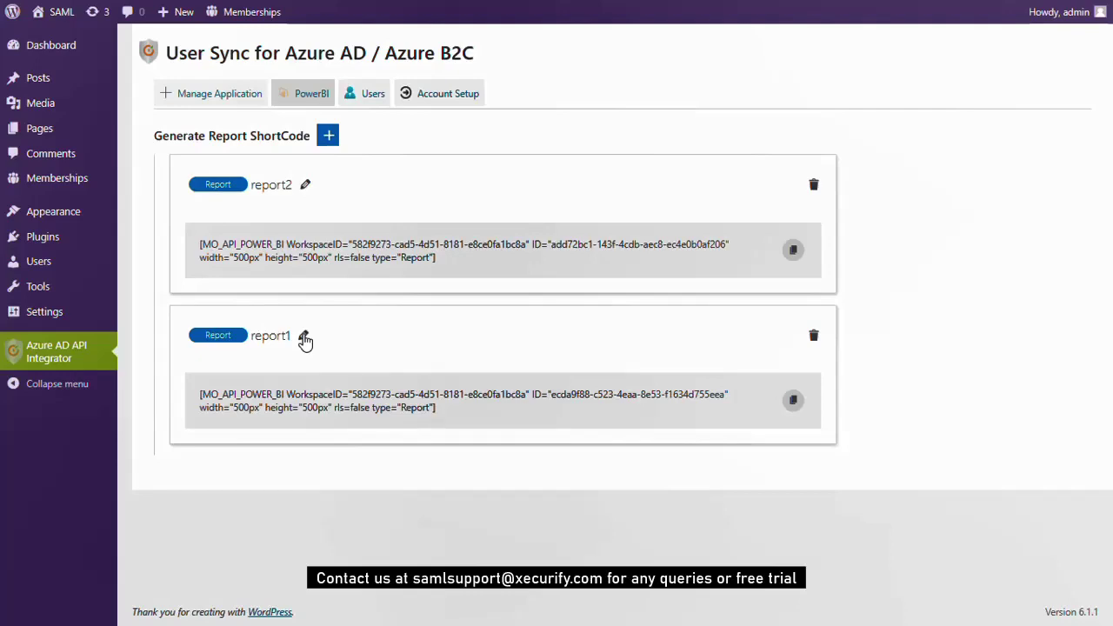
# Open report1's access settings and scroll down to its membership-level options
pyautogui.click(305, 339)
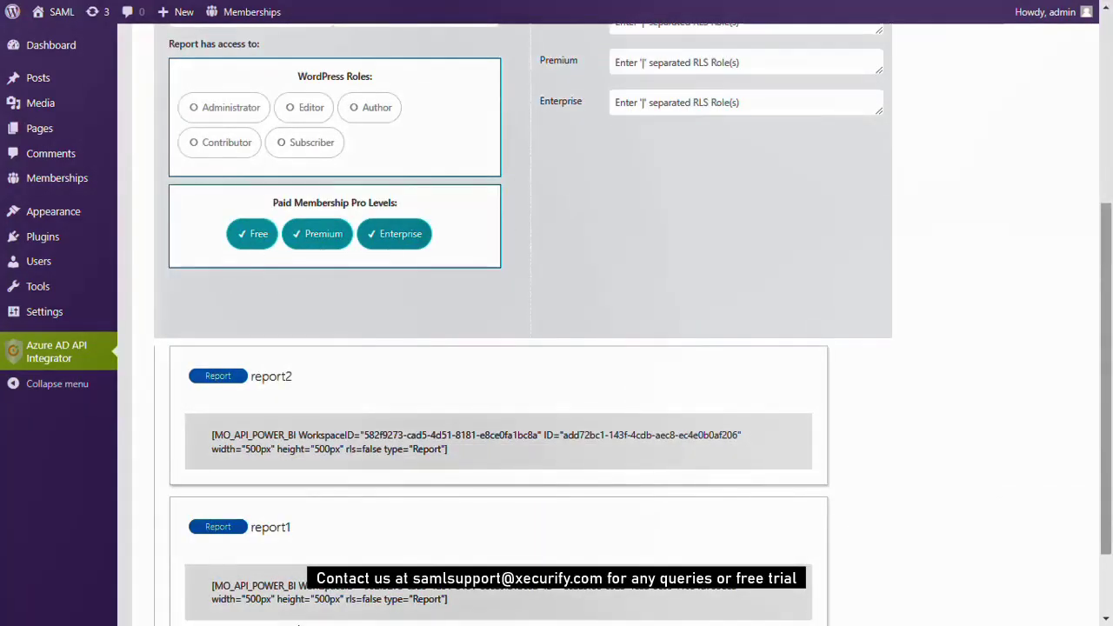
pyautogui.scroll(-2, 391, 248)
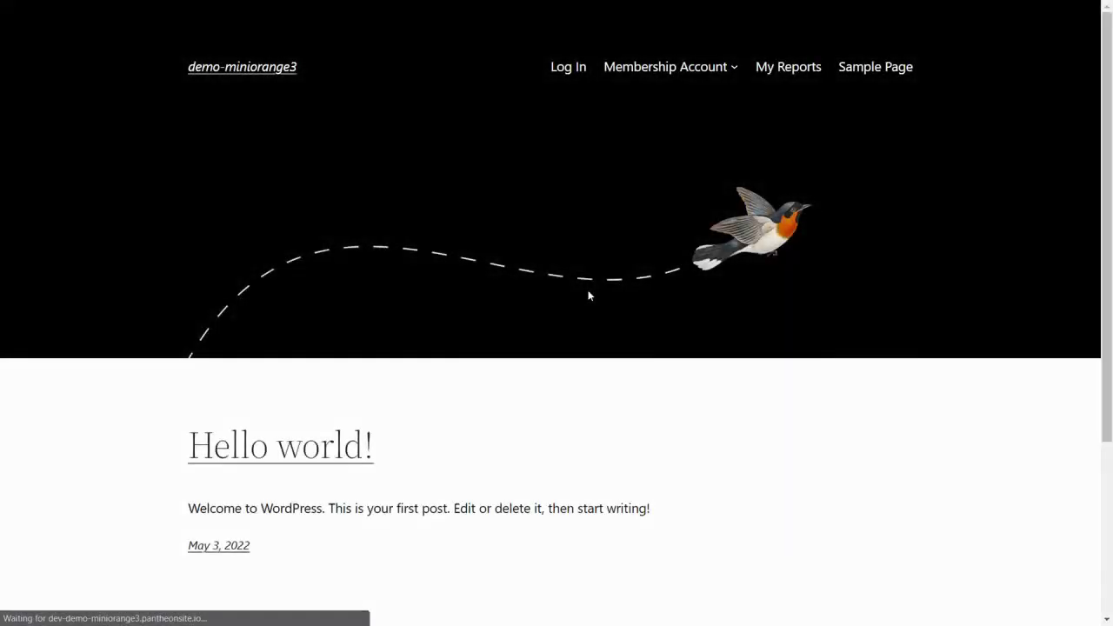
# Register a new Free-level member at Membership Checkout with a username, password and e-mail
pyautogui.moveTo(720, 77)
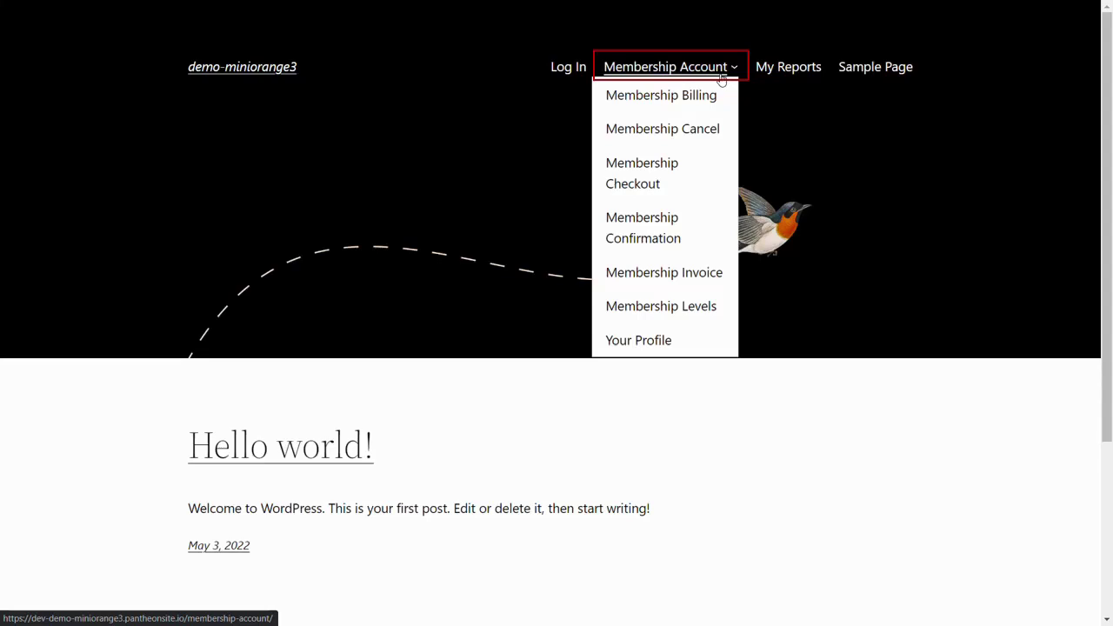
pyautogui.click(694, 174)
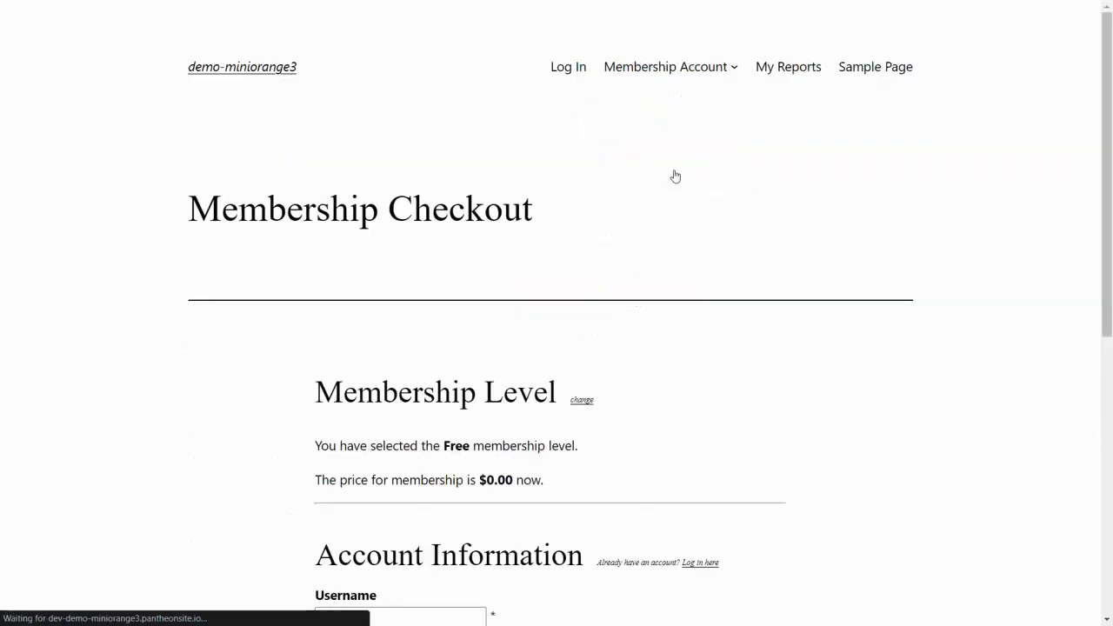
pyautogui.scroll(-4, 674, 176)
pyautogui.click(397, 263)
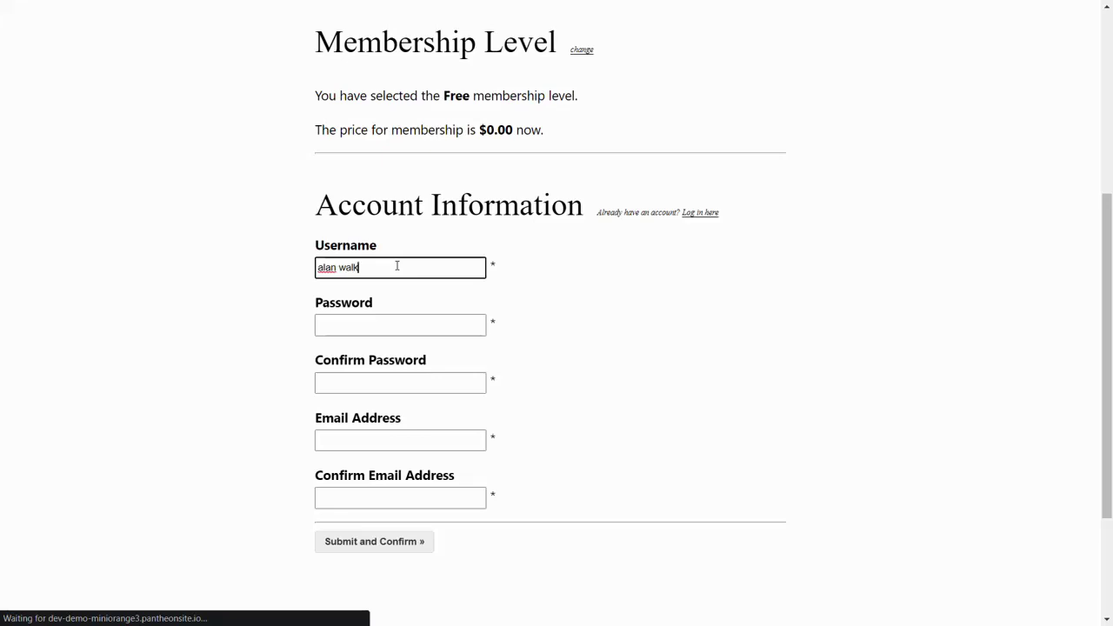
pyautogui.click(375, 323)
pyautogui.write('123456')
pyautogui.click(379, 382)
pyautogui.write('123456')
pyautogui.click(381, 432)
pyautogui.click(378, 498)
pyautogui.click(378, 541)
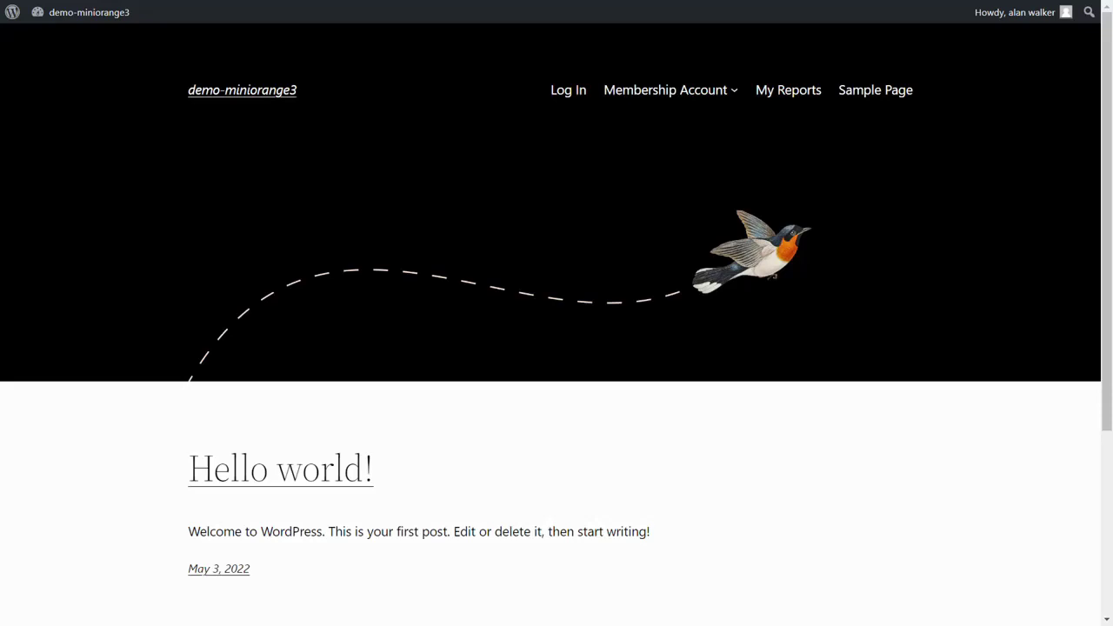
# On Membership Checkout, change the member's level to Premium
pyautogui.moveTo(730, 87)
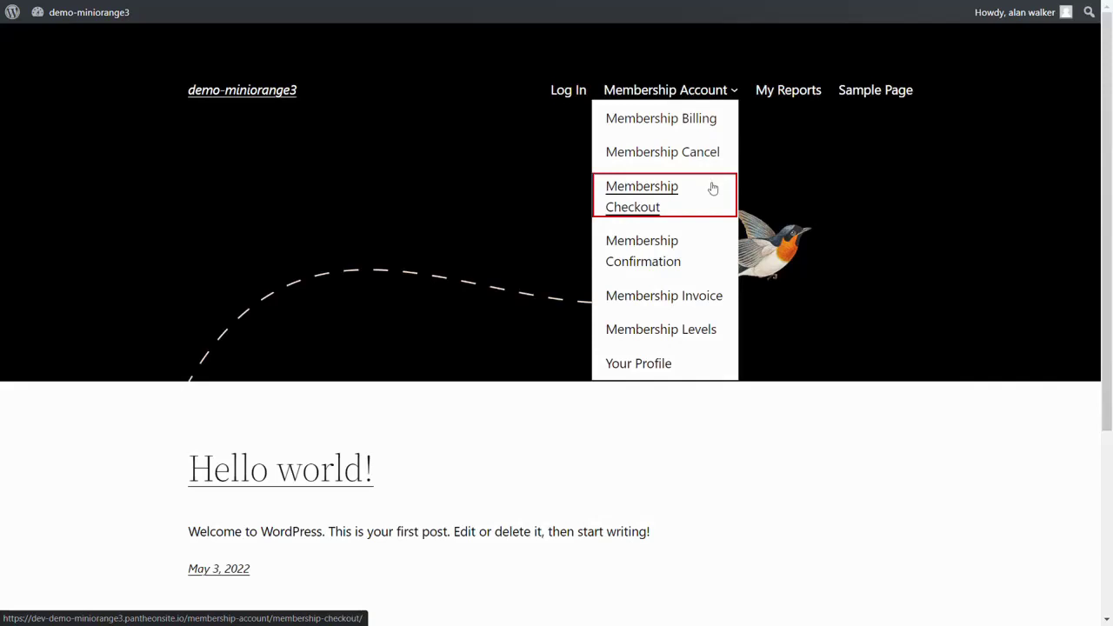
pyautogui.click(711, 188)
pyautogui.scroll(-2, 581, 231)
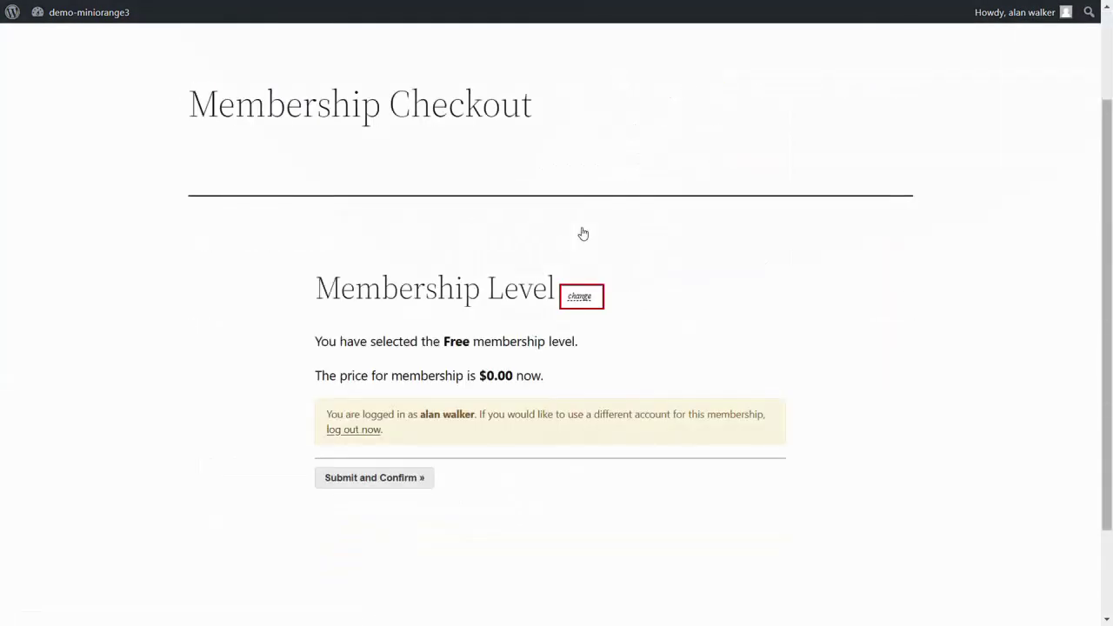
pyautogui.click(584, 297)
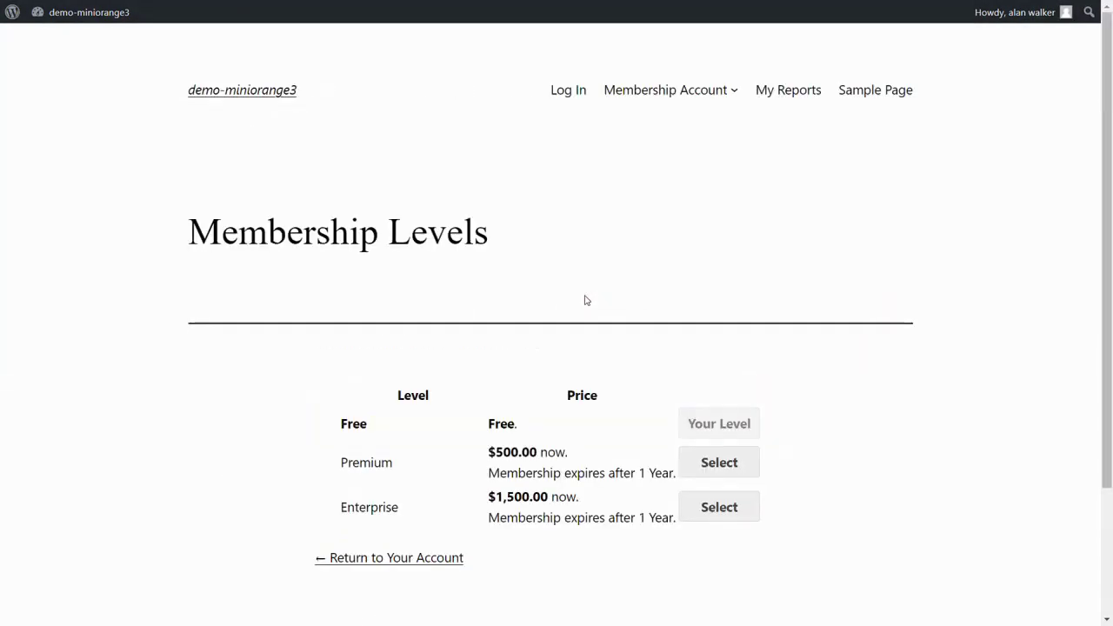
pyautogui.click(713, 467)
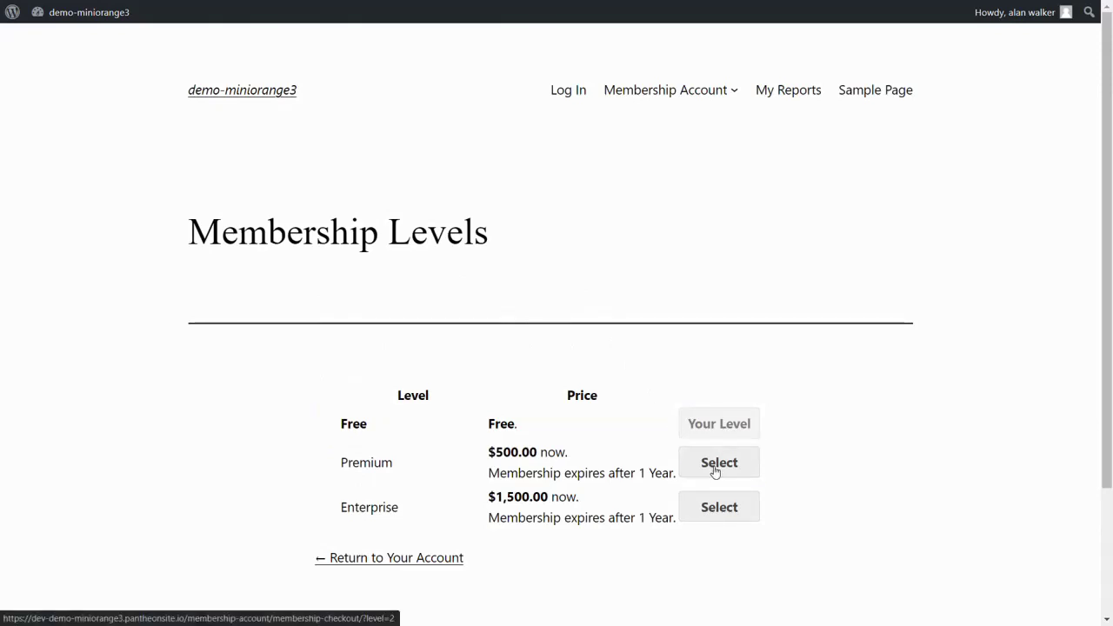
pyautogui.scroll(-2, 713, 469)
# Fill in the billing name and address, submit the Premium checkout, and view My Reports
pyautogui.click(408, 216)
pyautogui.click(388, 273)
pyautogui.press('Tab')
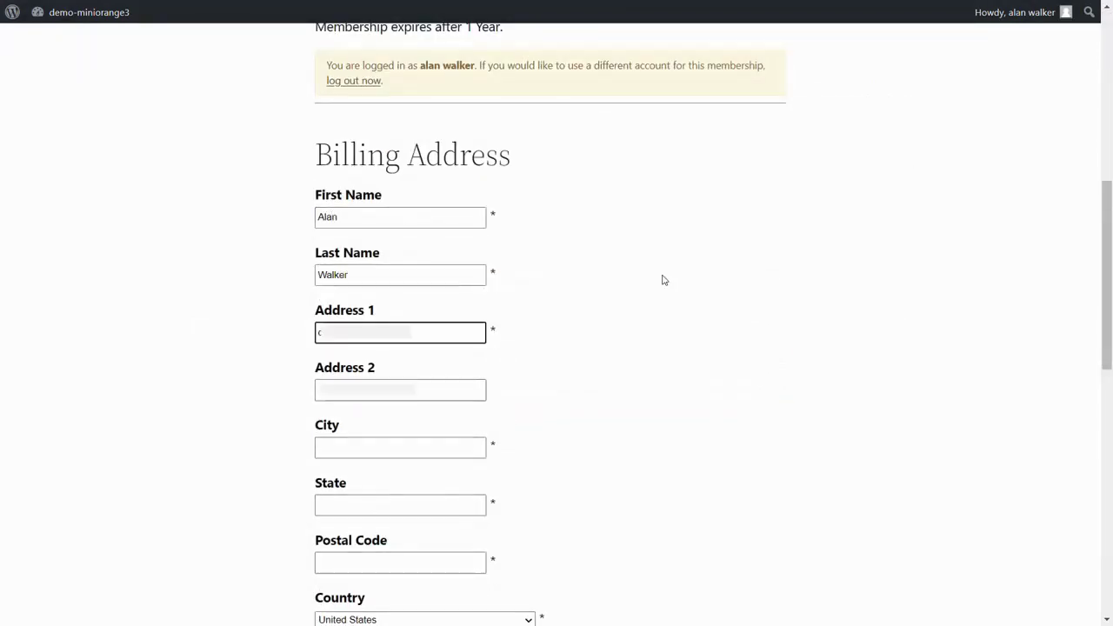
pyautogui.press('Tab')
pyautogui.press('Tab')
pyautogui.press('Tab')
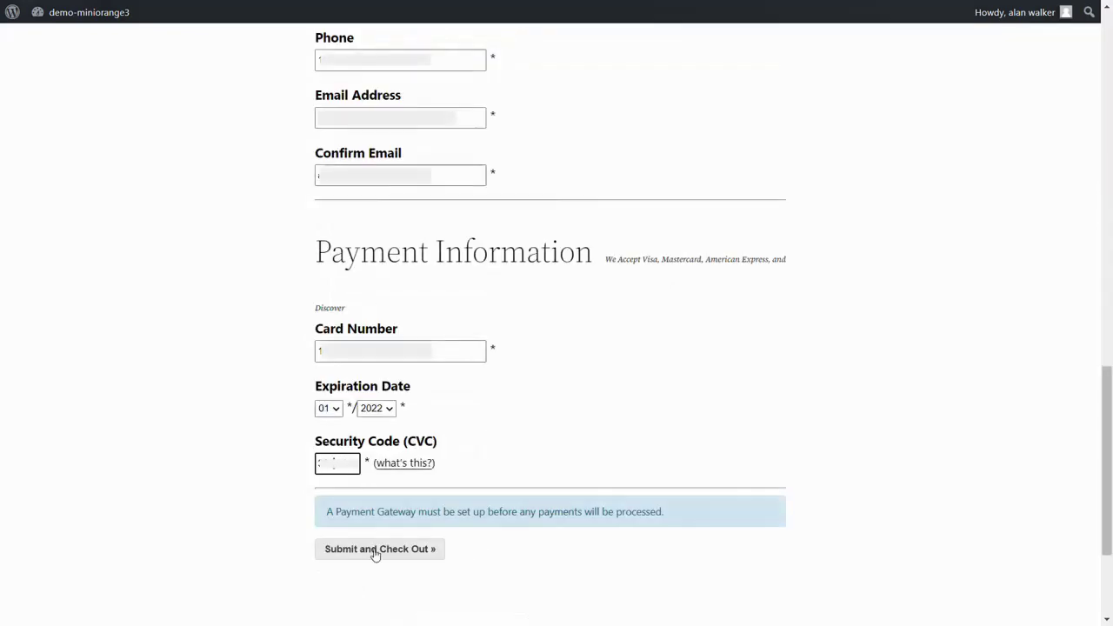
pyautogui.click(375, 549)
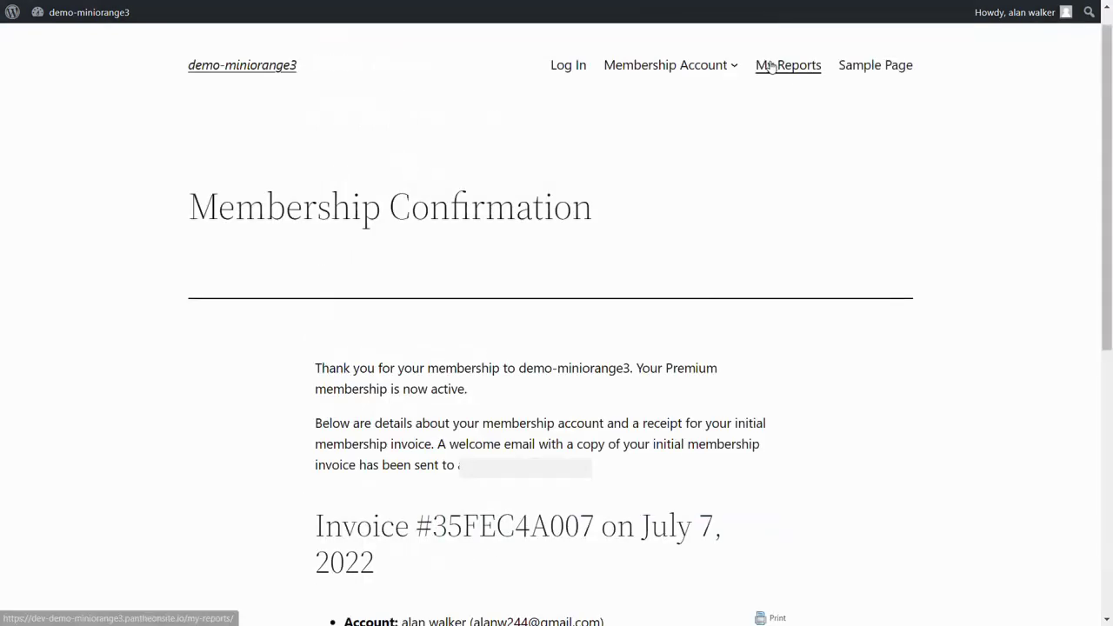
pyautogui.click(770, 67)
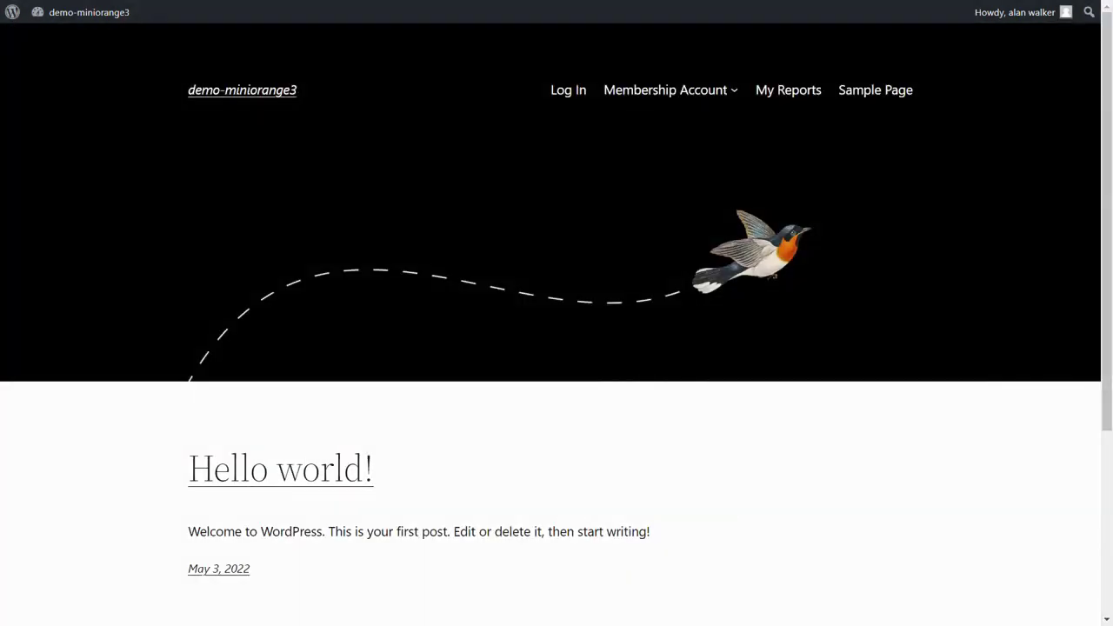
# Switch the member to Enterprise, enter the card security code, check out, and view My Reports
pyautogui.moveTo(725, 100)
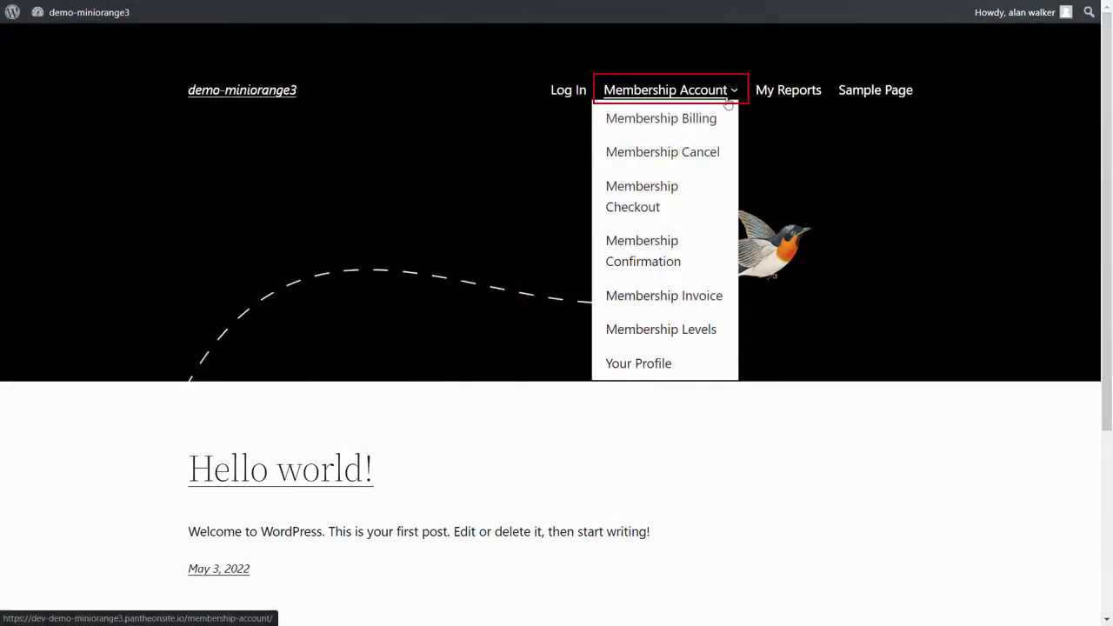
pyautogui.click(687, 216)
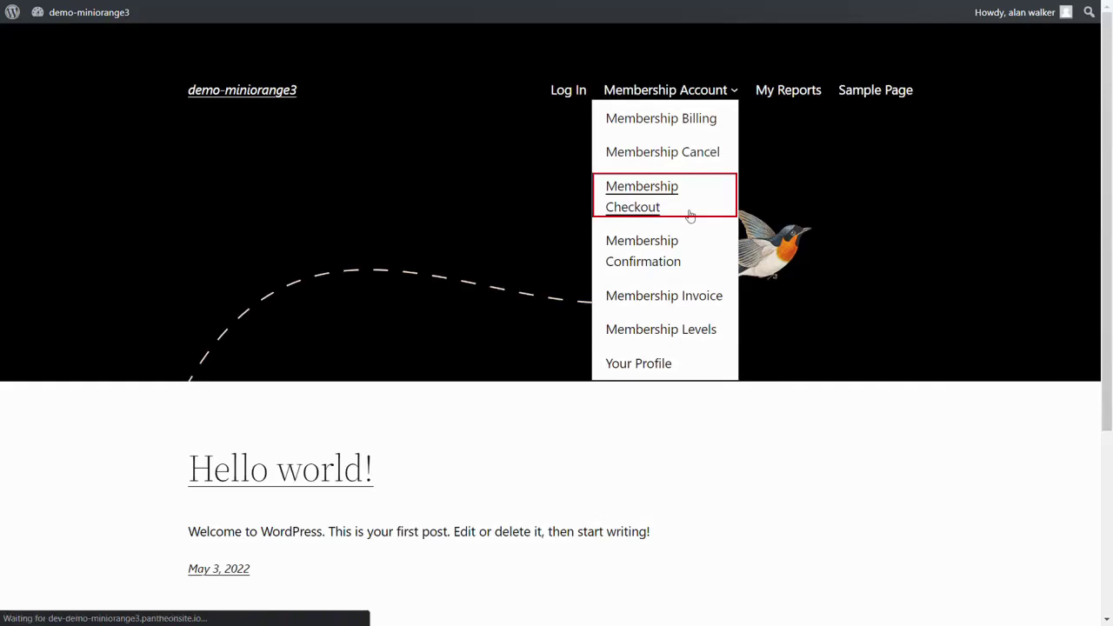
pyautogui.scroll(-2, 653, 211)
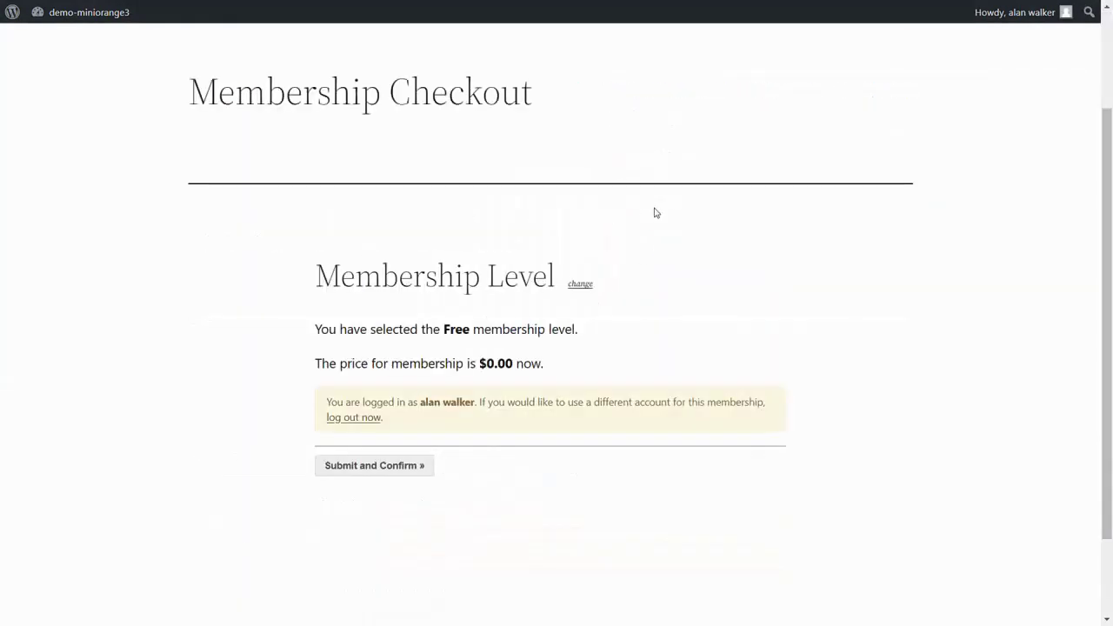
pyautogui.click(590, 288)
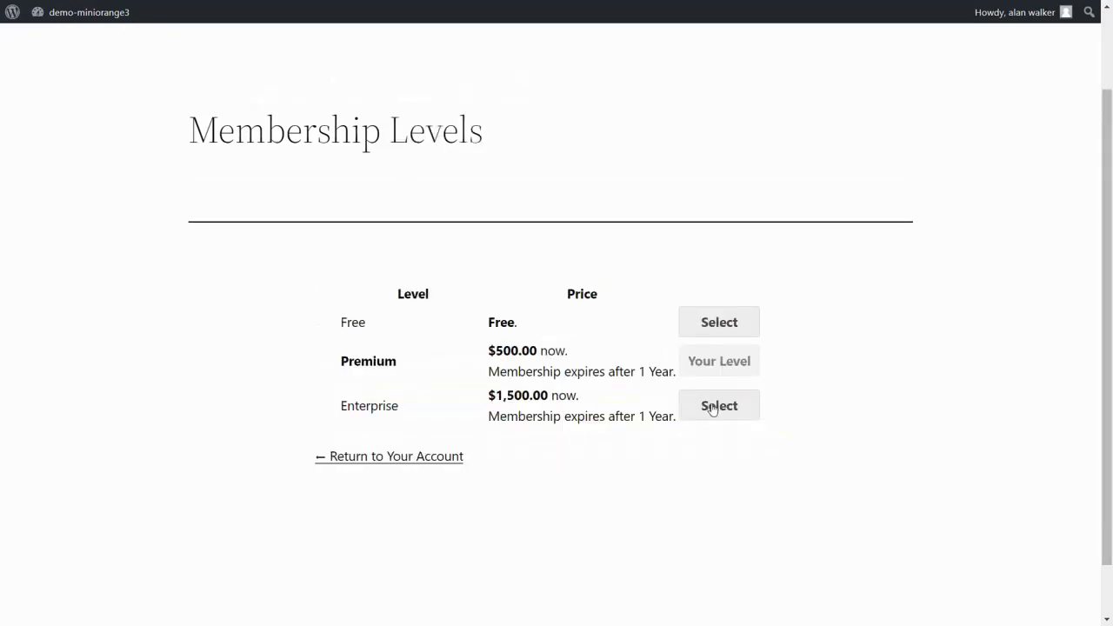
pyautogui.click(712, 410)
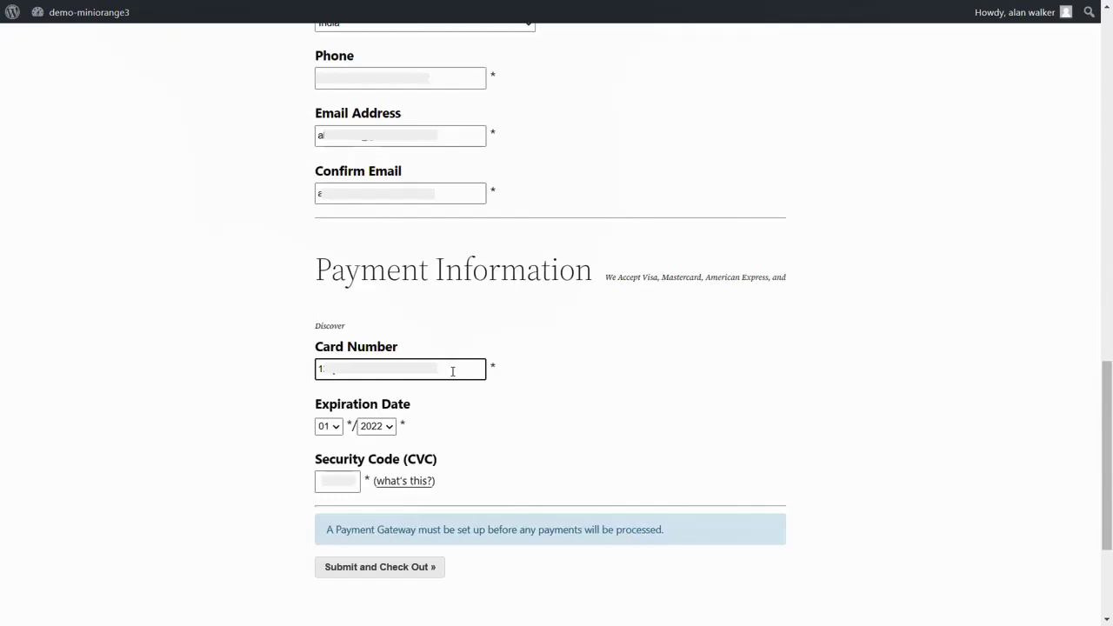
pyautogui.click(337, 480)
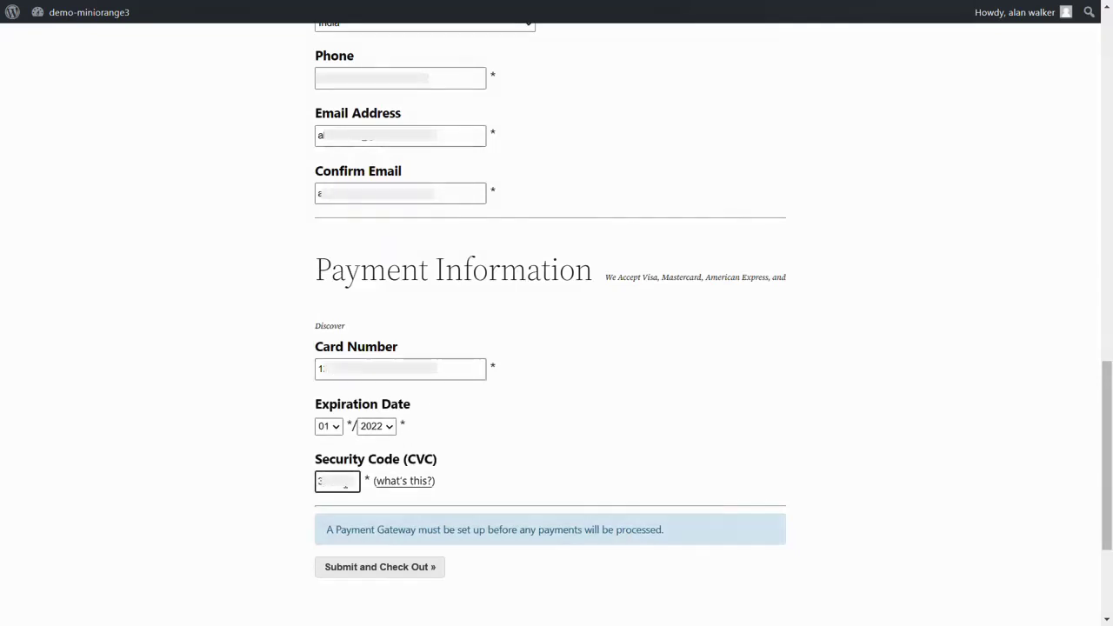
pyautogui.click(353, 572)
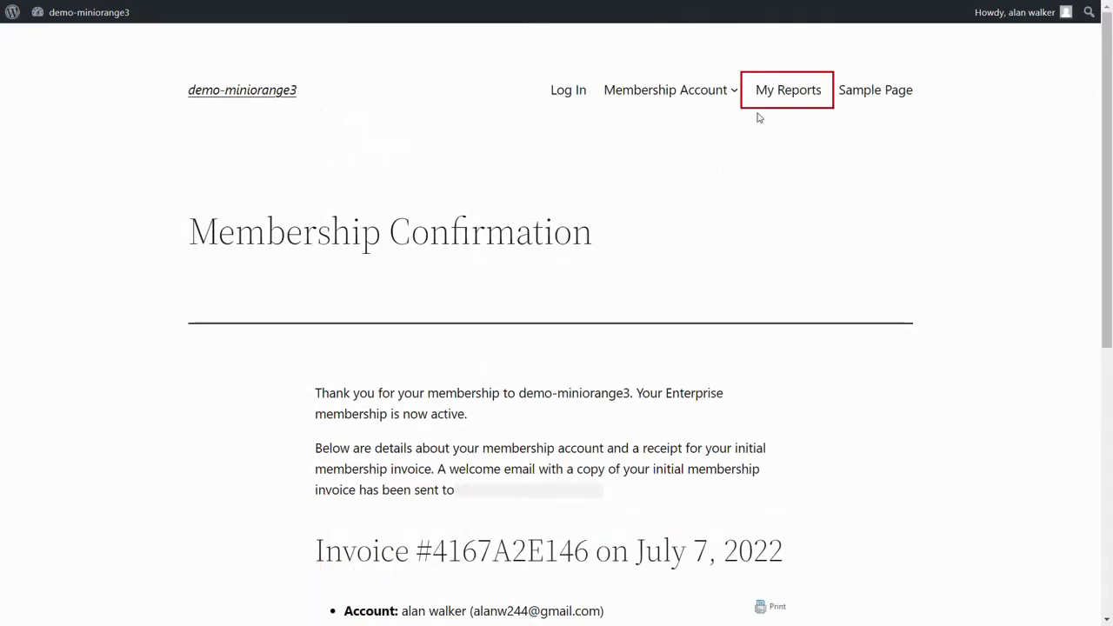
pyautogui.click(778, 103)
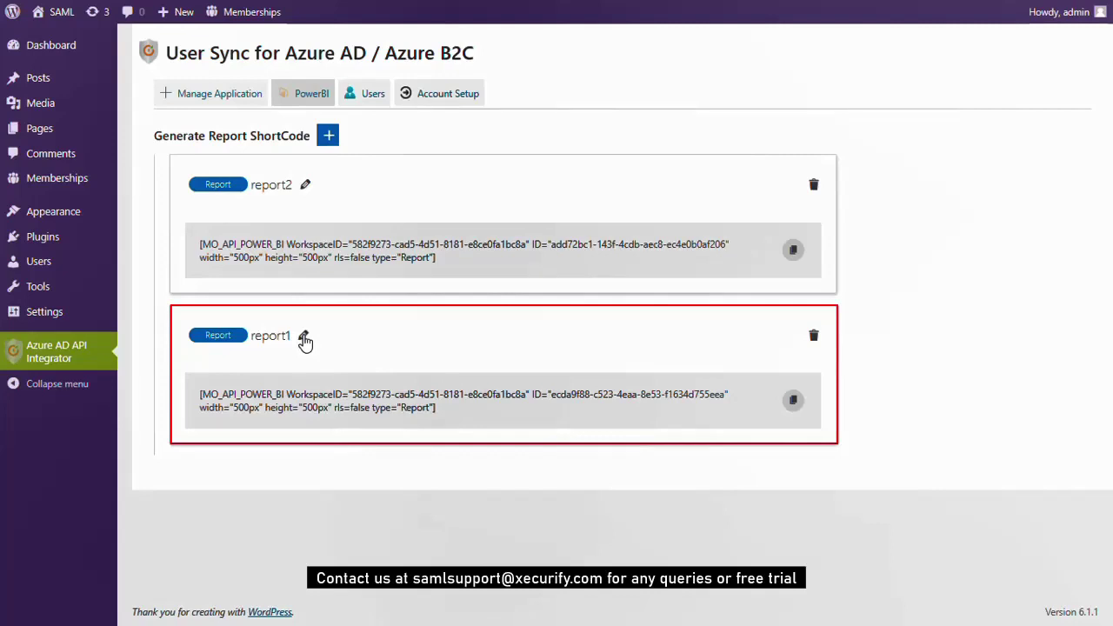
# Grant report1 access to the Subscriber, Editor and Administrator WordPress roles
pyautogui.click(304, 339)
pyautogui.click(309, 393)
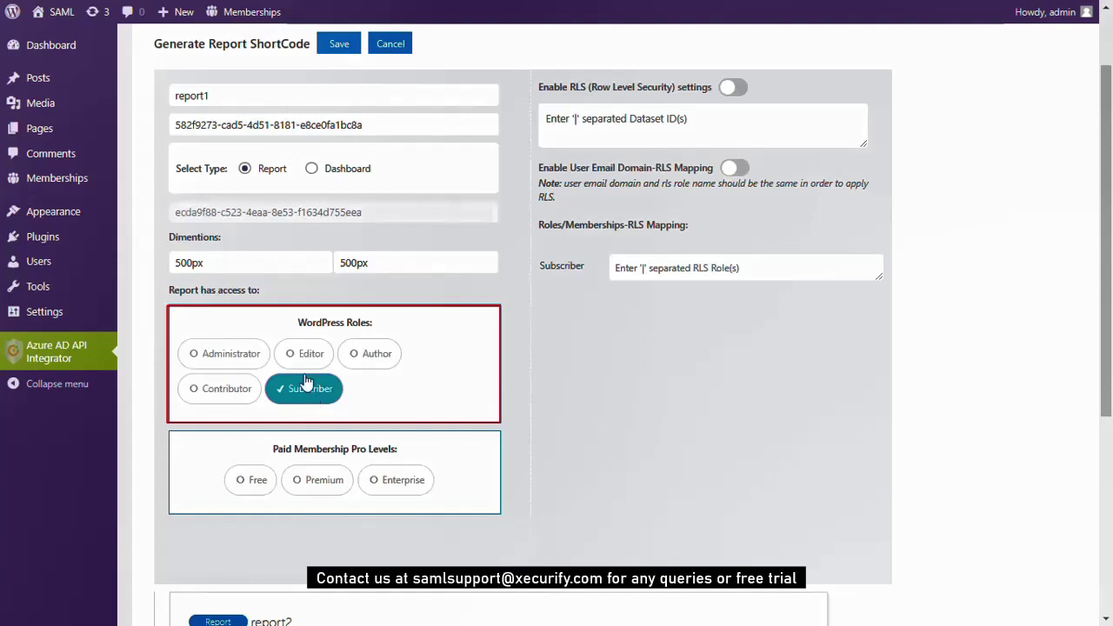
pyautogui.click(304, 365)
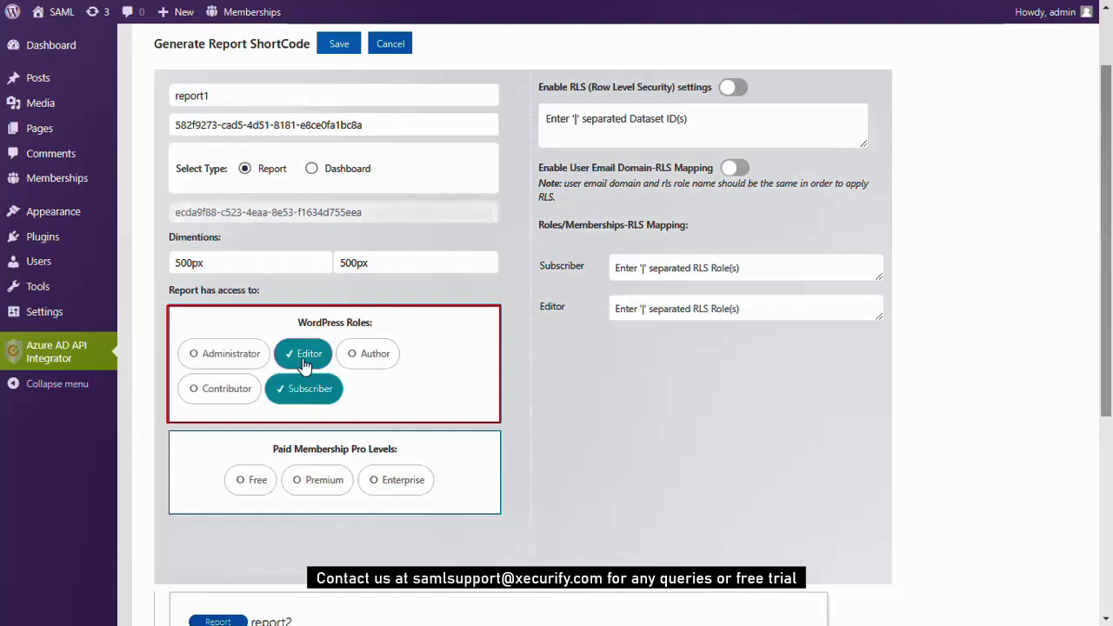
pyautogui.click(228, 364)
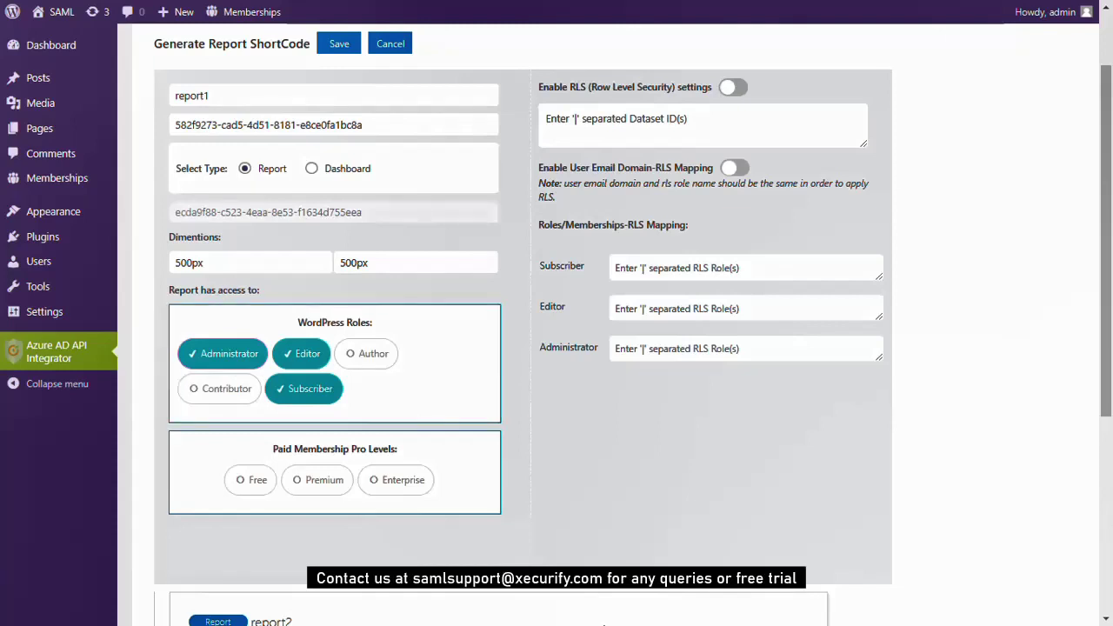
pyautogui.scroll(-1, 604, 625)
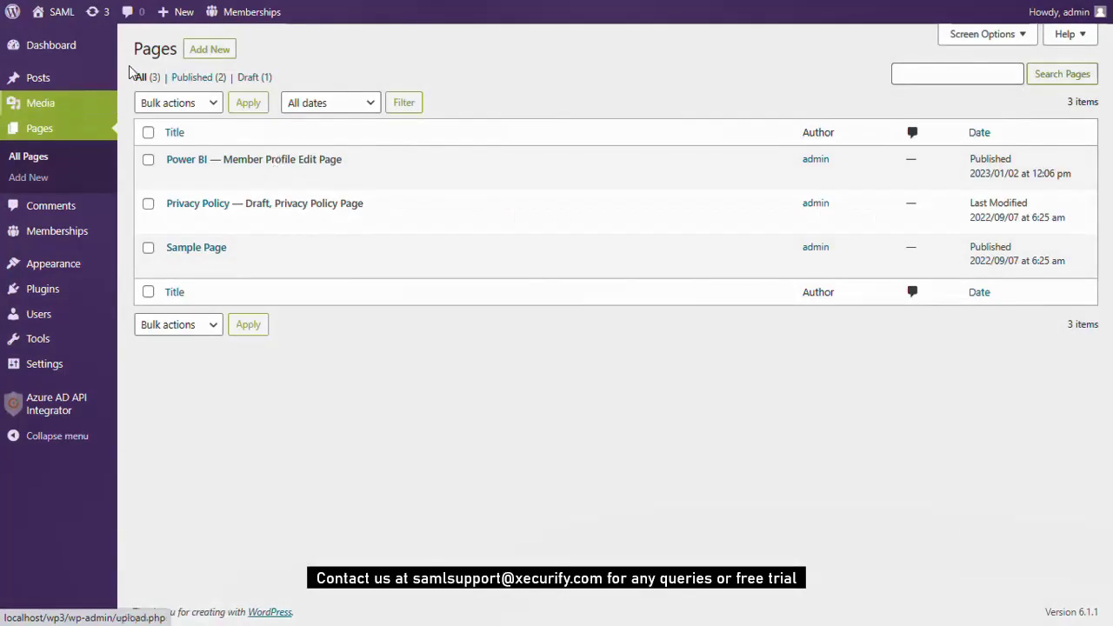
# Create a page titled 'Power BI Demo' with two Shortcode blocks holding report1's shortcode
pyautogui.click(213, 52)
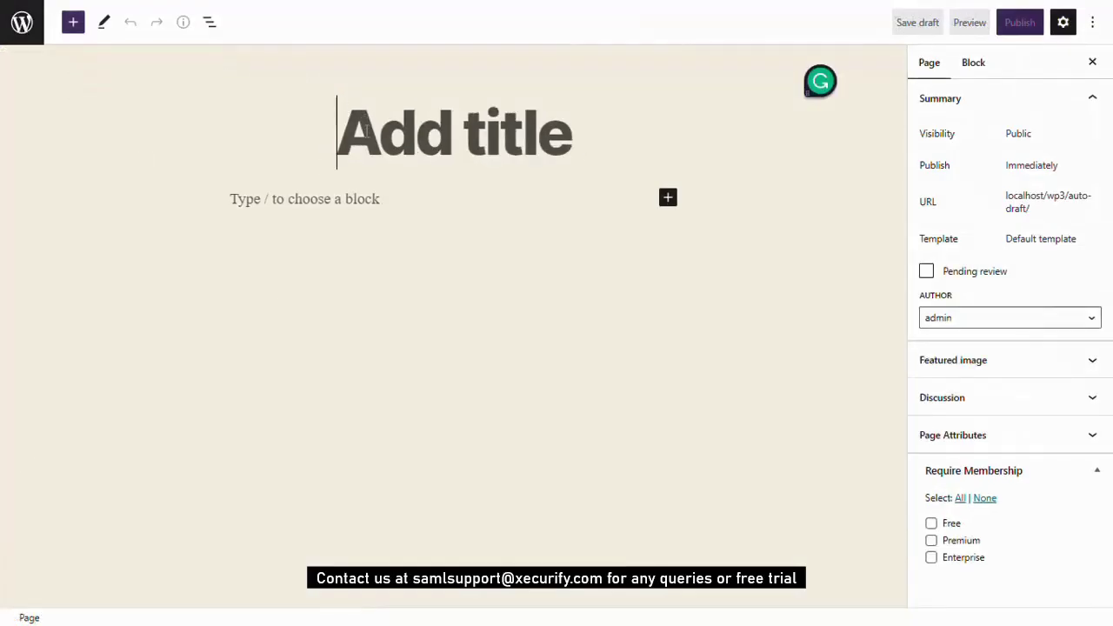
pyautogui.write('Power B')
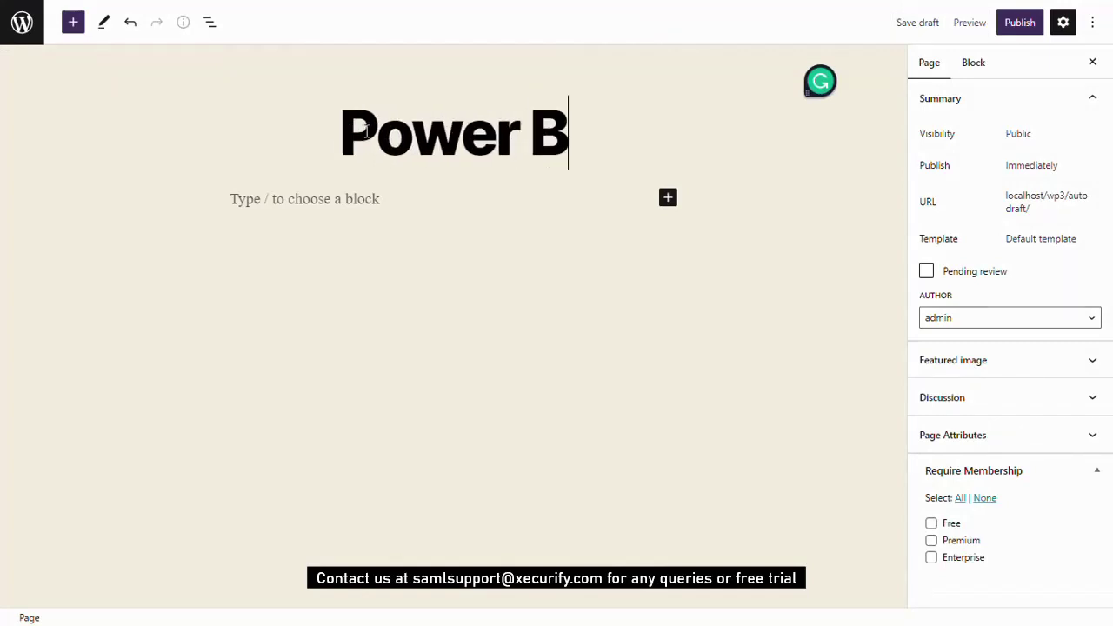
pyautogui.write('I Demo')
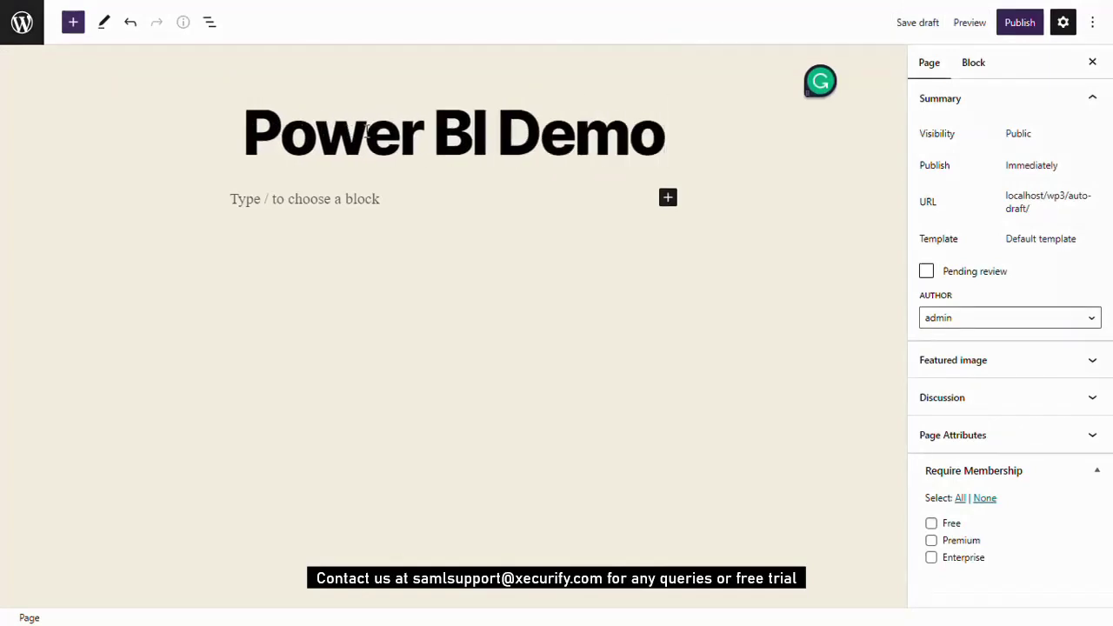
pyautogui.click(668, 198)
pyautogui.click(713, 323)
pyautogui.write('[MO_API_POWER_BI WorkspaceID="582f9273-cad5-4d51-8181-e8ce0fa1bc8a" ID="ecda9f88-c523-4eaa-8e53-f1634d755eea" width="500px" height="500px" rls=false type="Report"]')
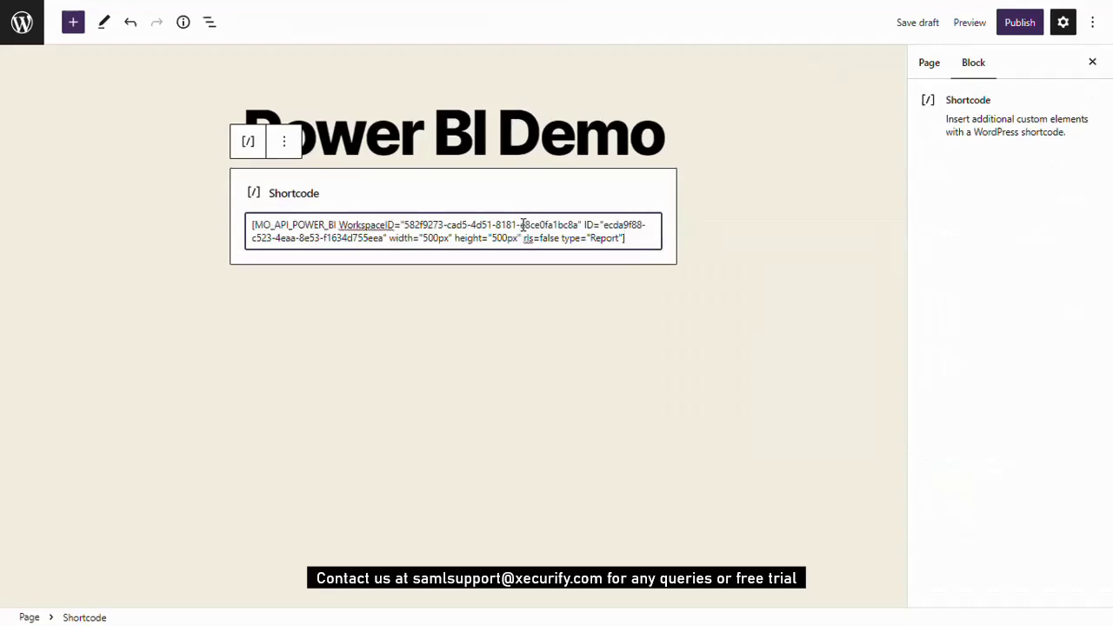
pyautogui.click(666, 297)
pyautogui.click(711, 397)
pyautogui.write('[MO_API_POWER_BI WorkspaceID="582f9273-cad5-4d51-8181-e8ce0fa1bc8a" ID="ecda9f88-c523-4eaa-8e53-f1634d755eea" width="500px" height="500px" rls=false type="Report"]')
pyautogui.click(705, 391)
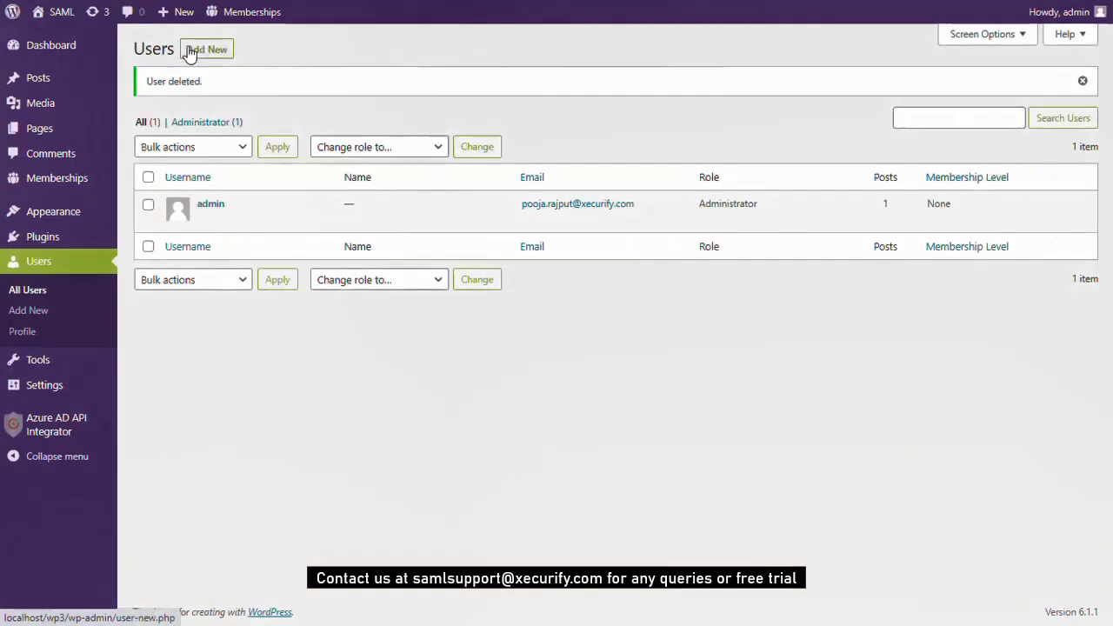
pyautogui.click(188, 50)
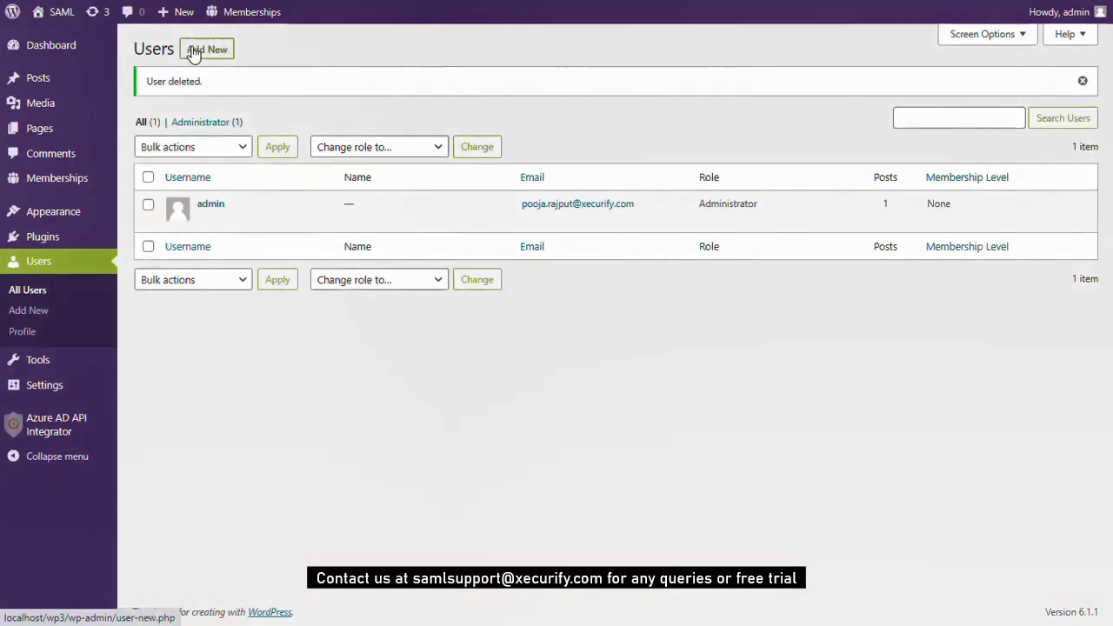
# Create user 'user1' with an e-mail address and the Subscriber role
pyautogui.click(315, 118)
pyautogui.write('user1')
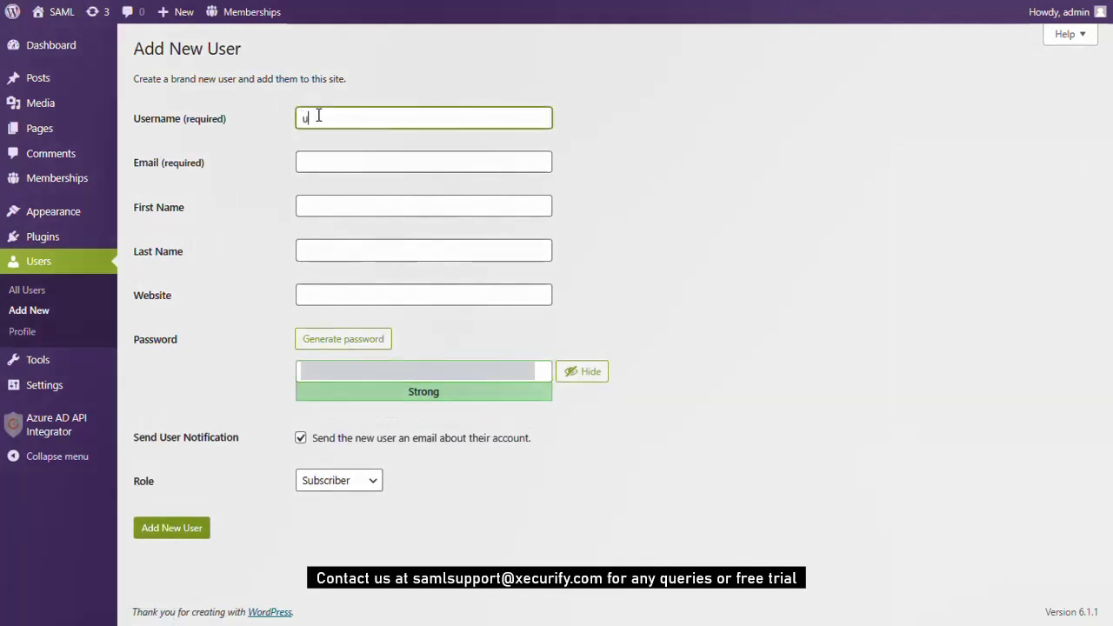
pyautogui.click(326, 163)
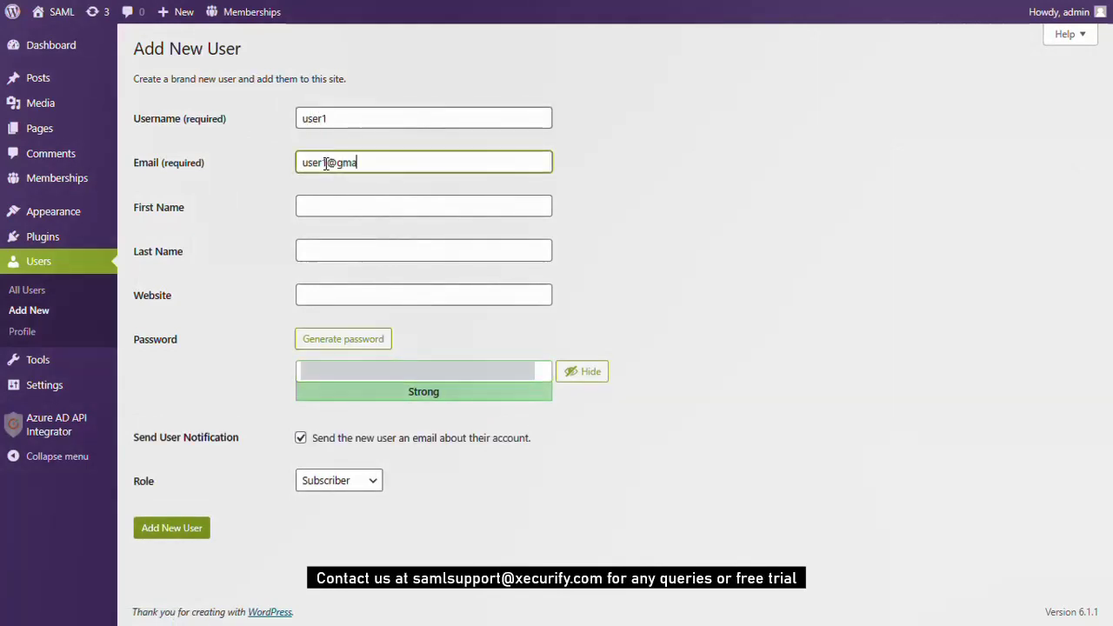
pyautogui.click(322, 480)
pyautogui.click(314, 448)
pyautogui.click(195, 573)
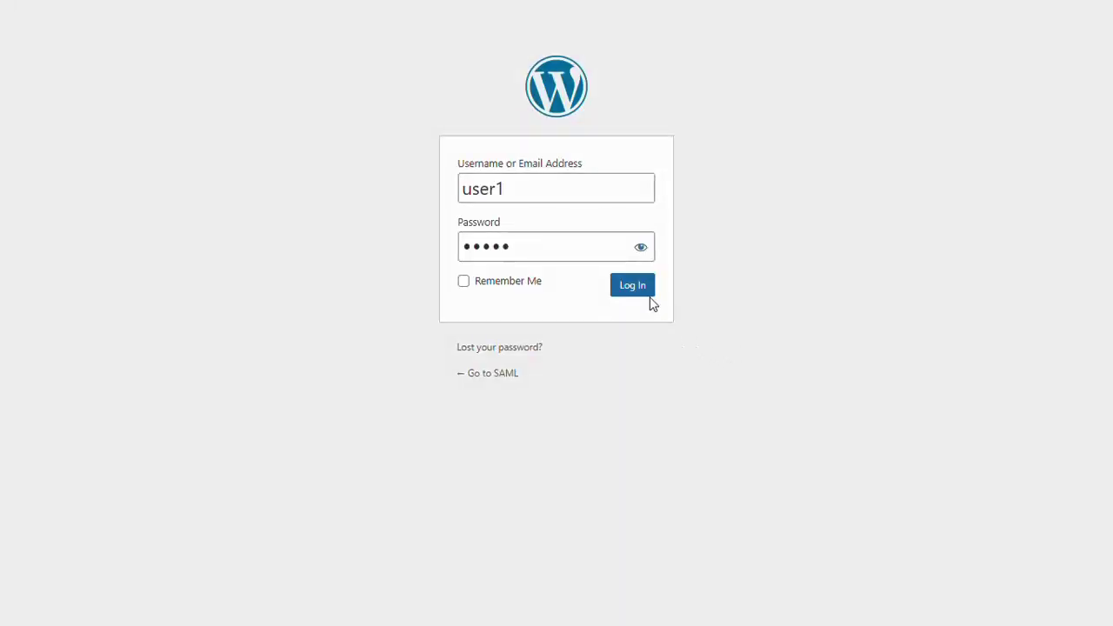
# Log in as each of the three test users and compare the reports on the Power BI Reports page
pyautogui.click(638, 292)
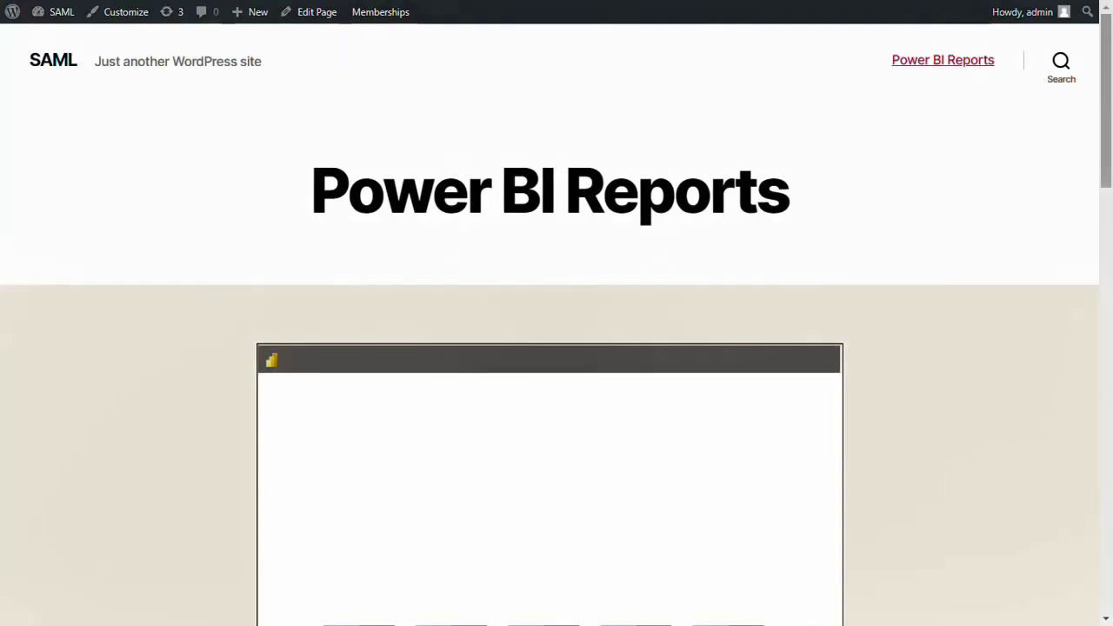
pyautogui.scroll(-3, 911, 344)
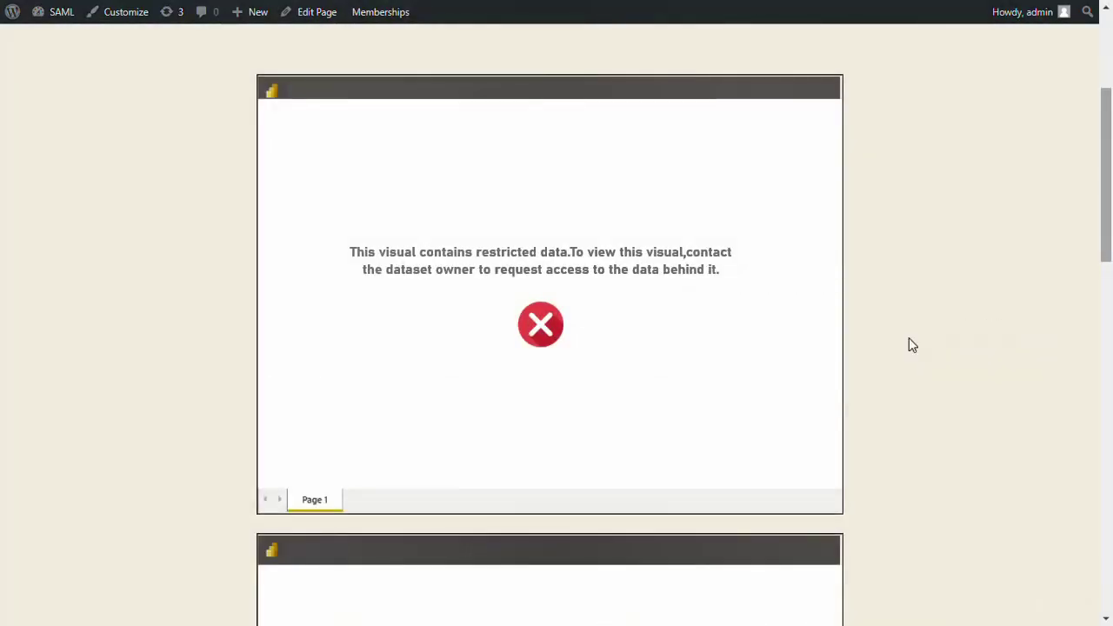
pyautogui.scroll(-5, 911, 344)
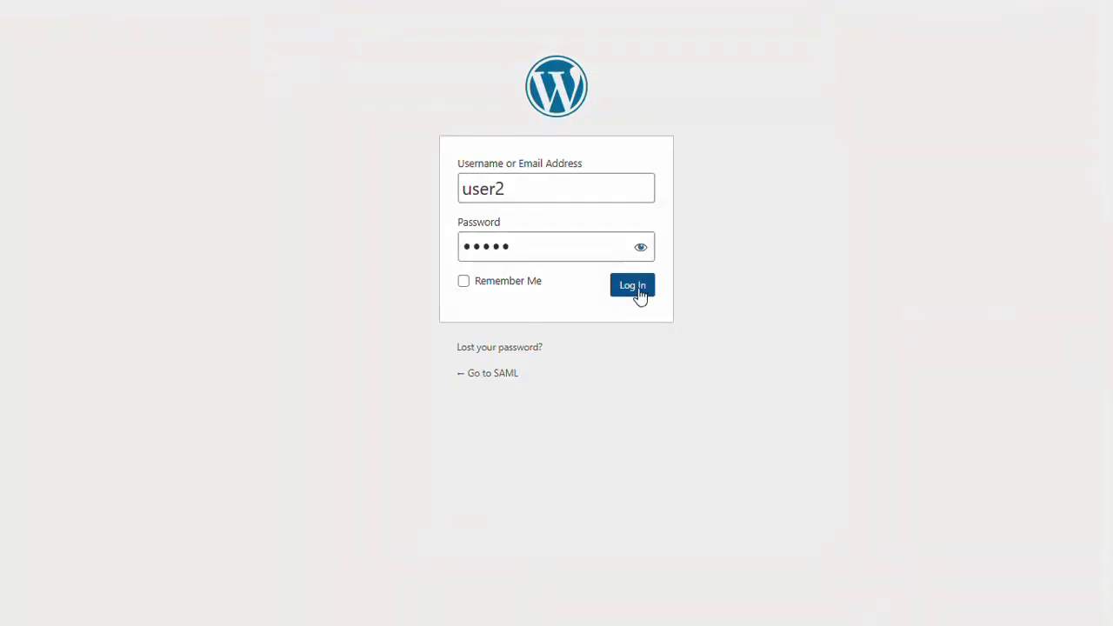
pyautogui.click(637, 290)
pyautogui.scroll(-3, 909, 343)
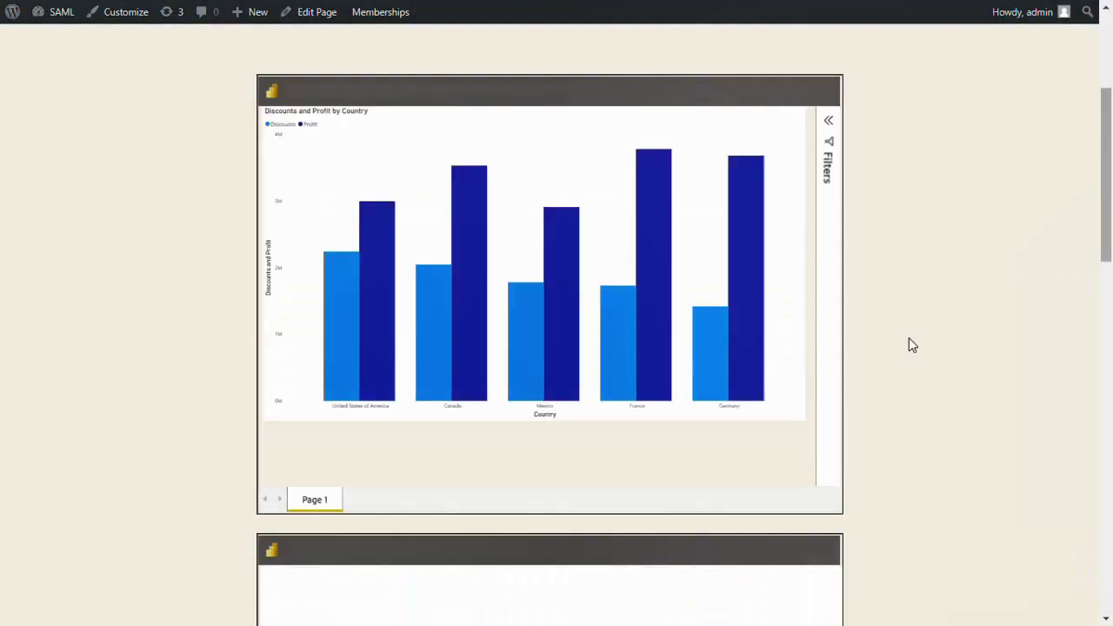
pyautogui.scroll(-5, 911, 346)
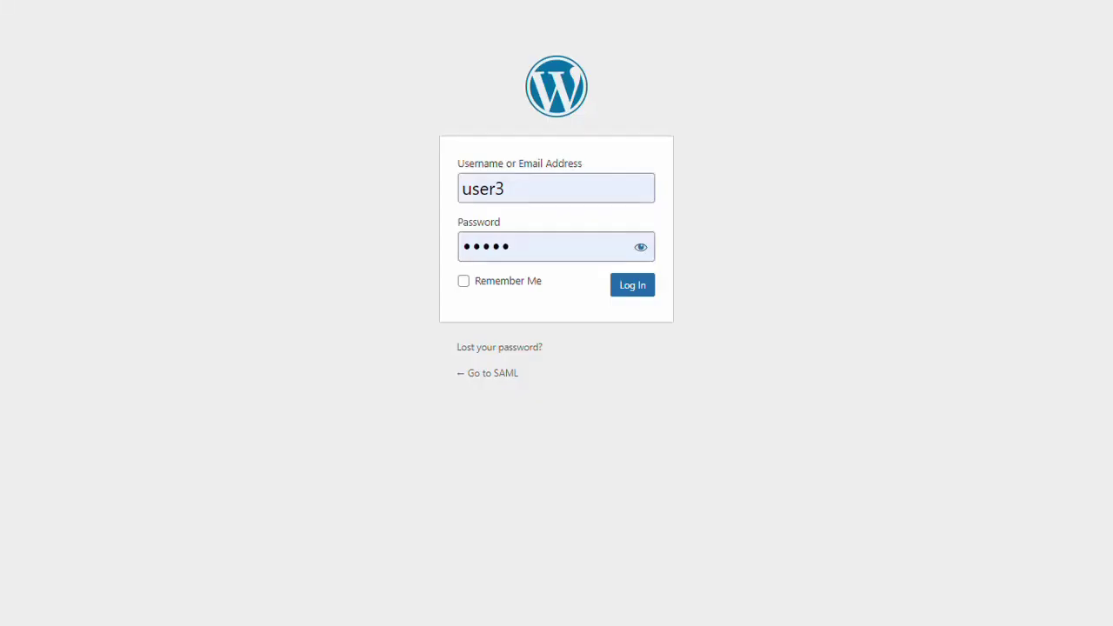
pyautogui.click(636, 290)
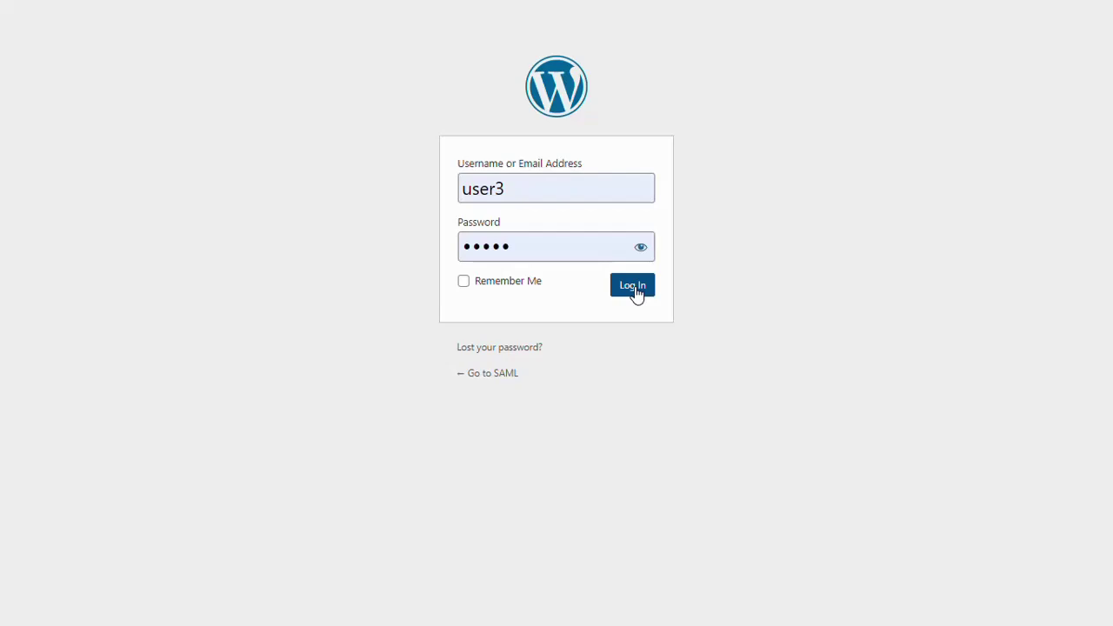
pyautogui.click(635, 291)
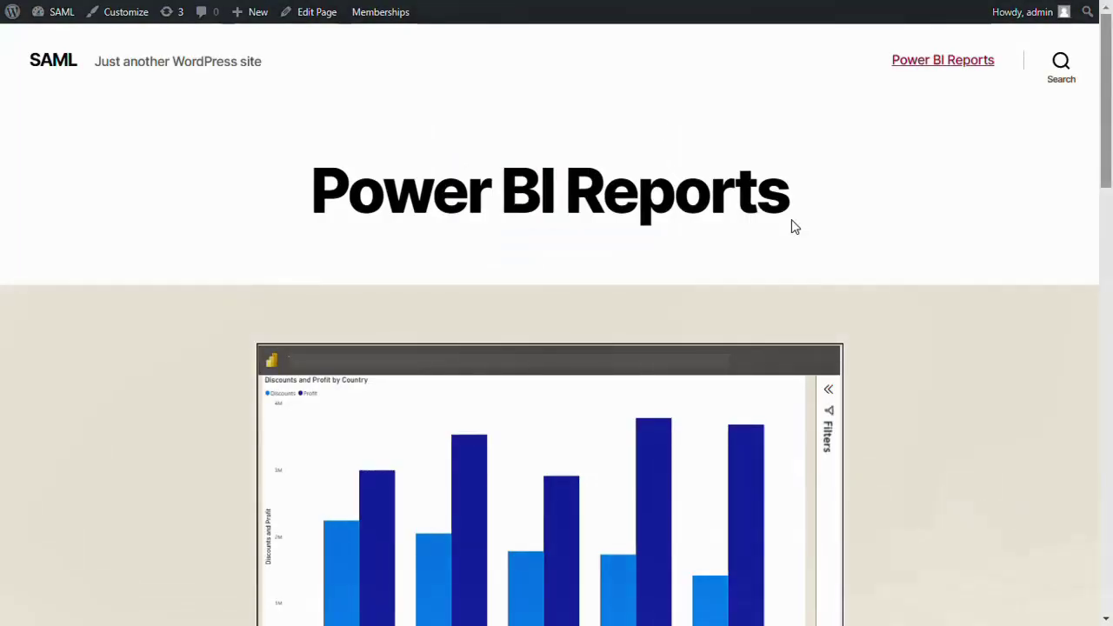
pyautogui.scroll(-8, 794, 227)
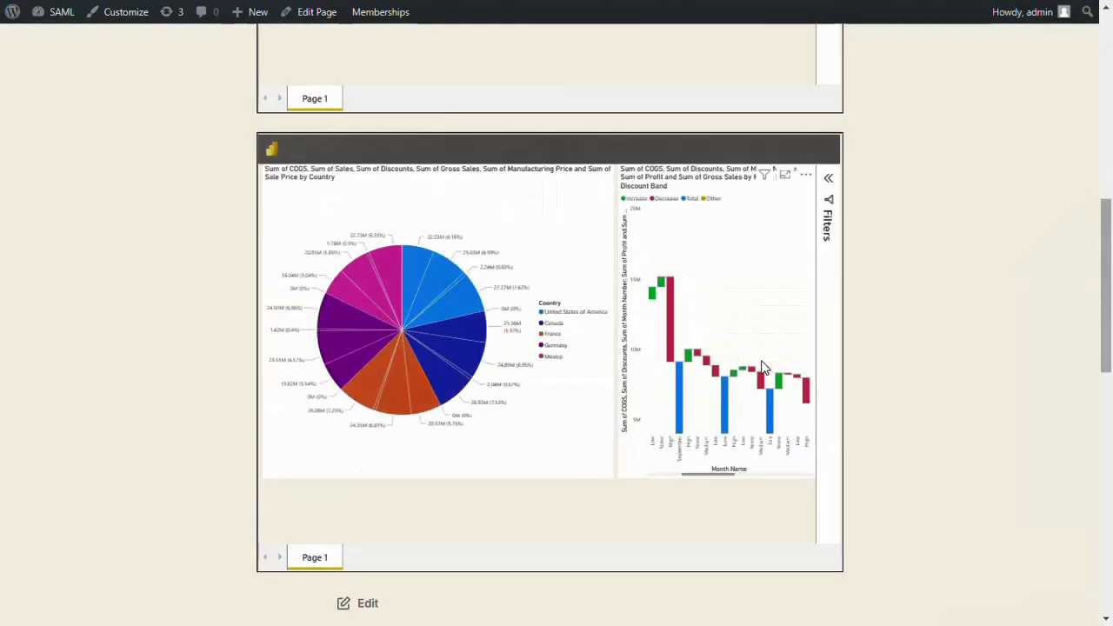